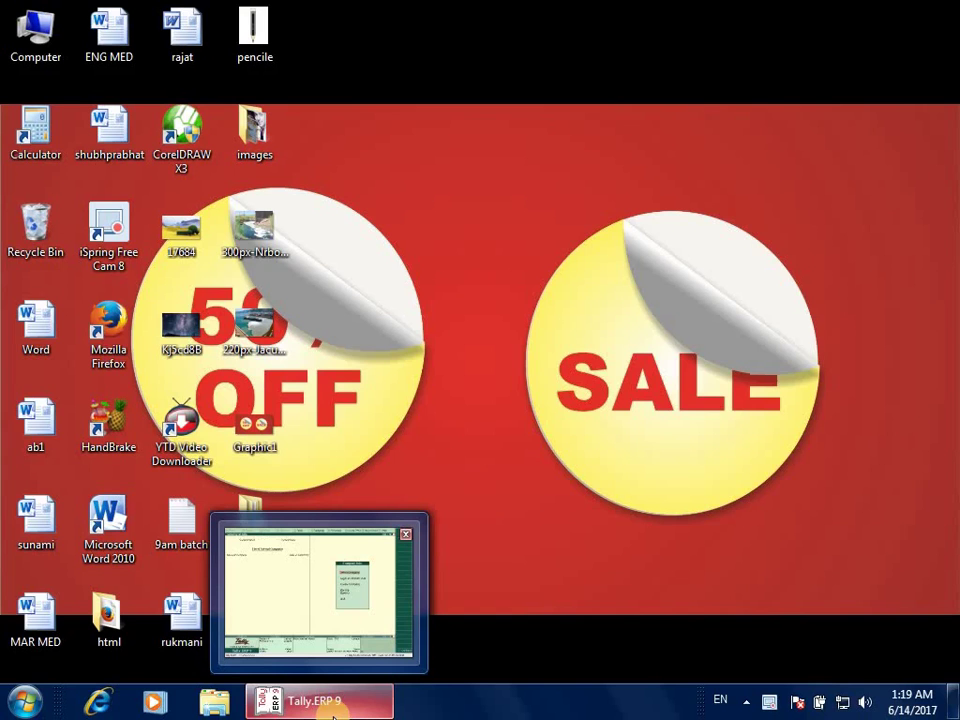
Switch to Tally.ERP 9 and check the list of existing companies in the data folder.
{"action": "left_click", "coordinate": [357, 698]}
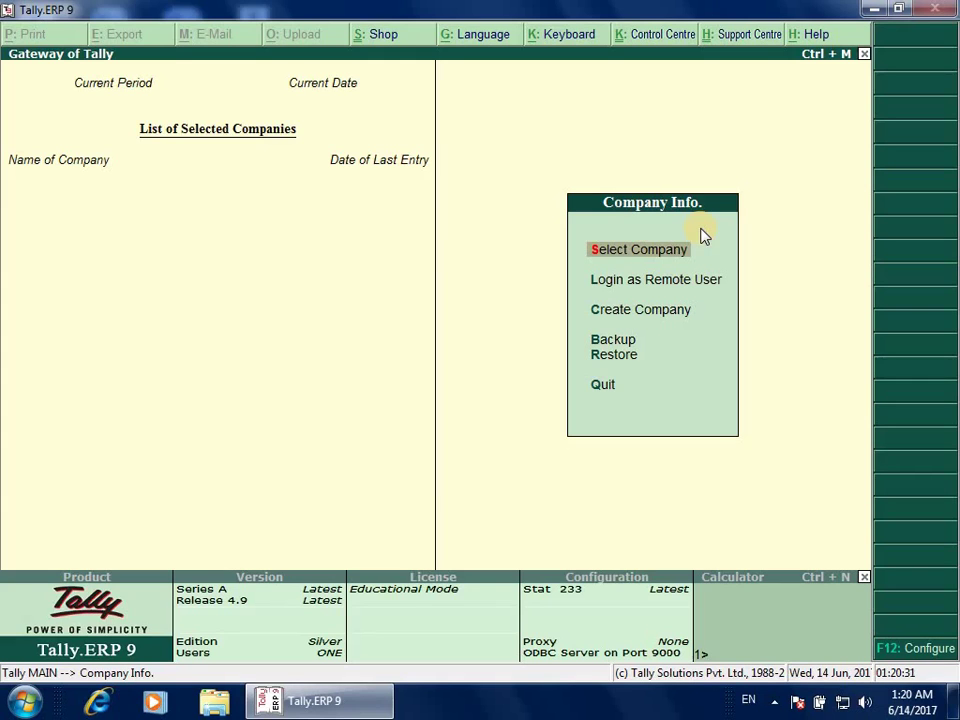
{"action": "key", "text": "Return"}
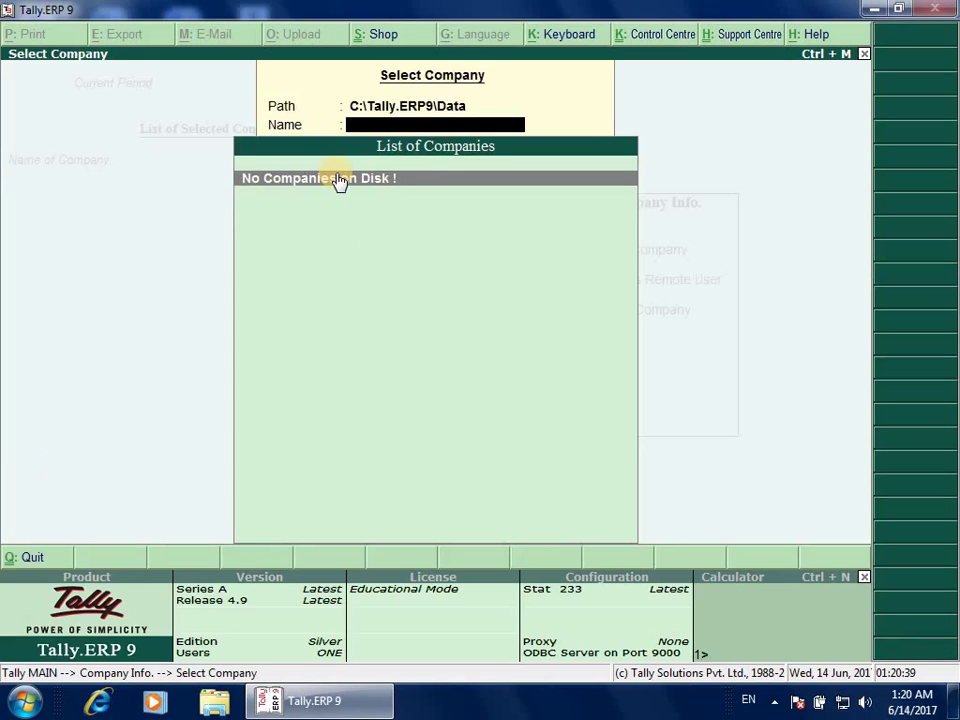
{"action": "key", "text": "Escape"}
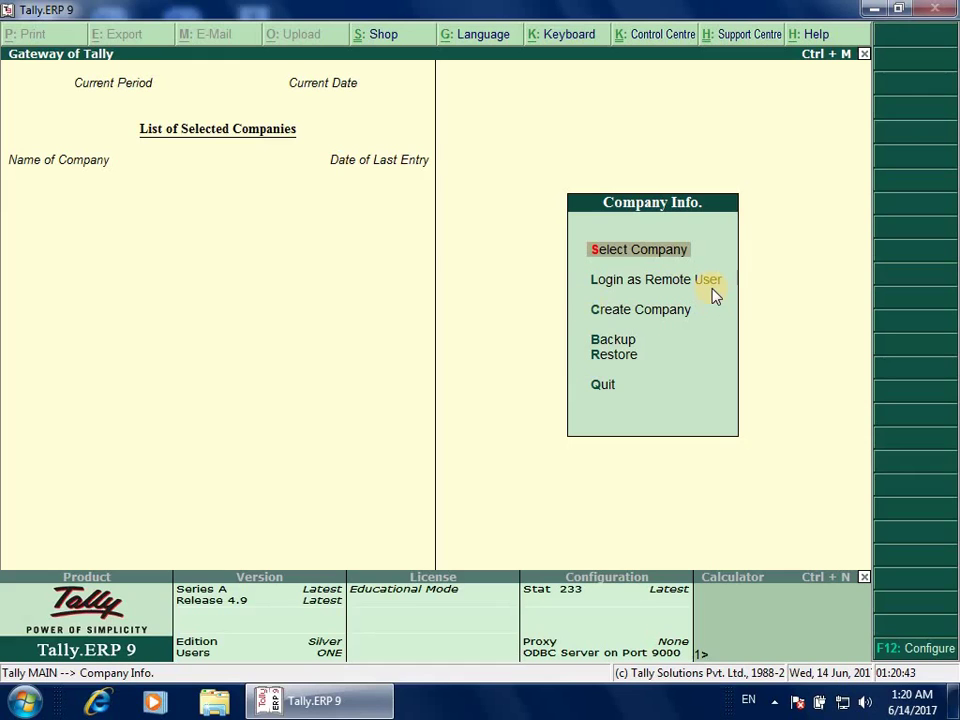
Start creating a new company and keep C:\Tally.ERP9\Data as its directory.
{"action": "key", "text": "Down"}
{"action": "key", "text": "Down"}
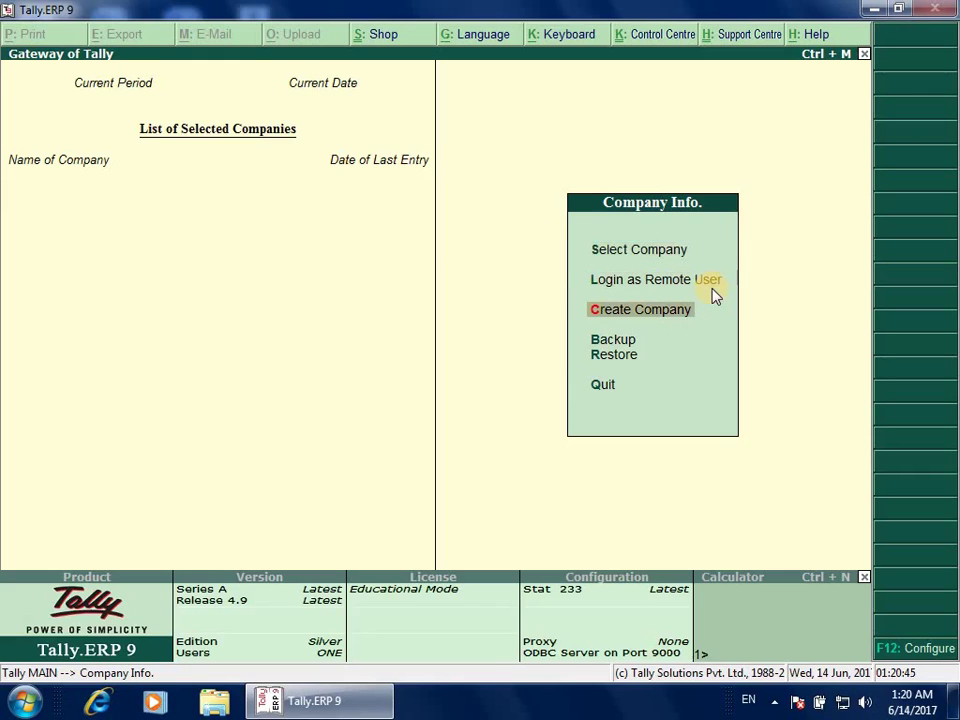
{"action": "key", "text": "Return"}
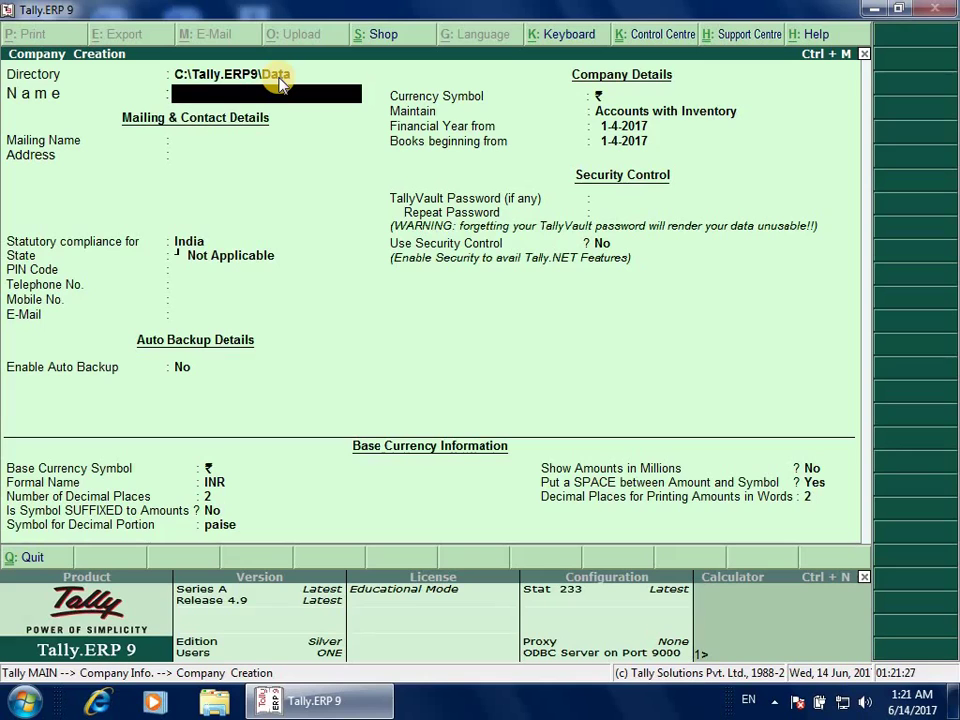
{"action": "key", "text": "BackSpace"}
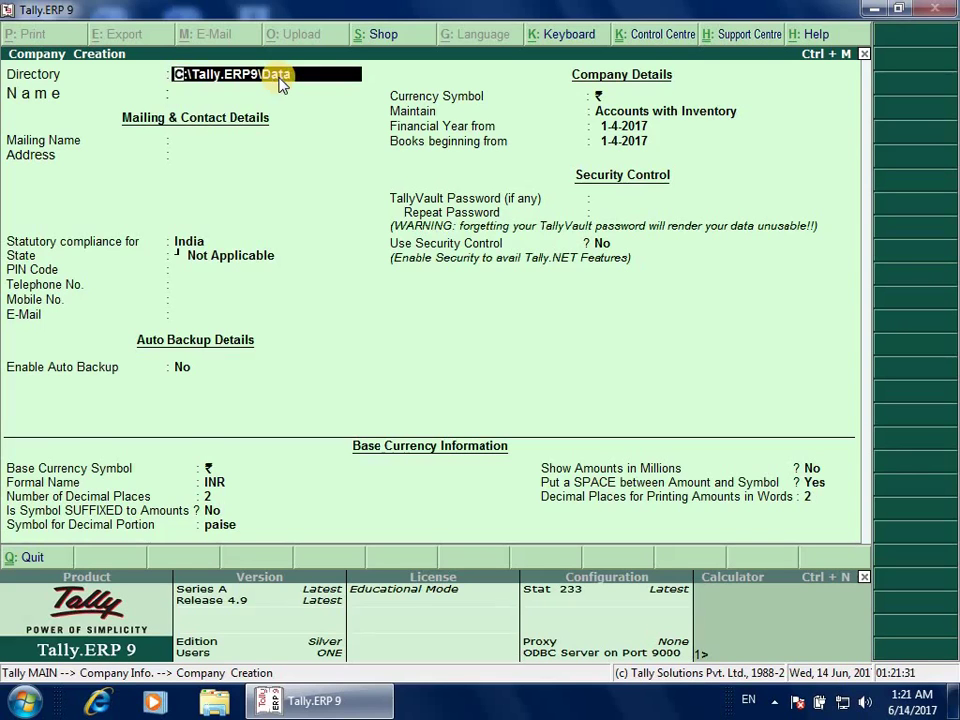
{"action": "key", "text": "Return"}
{"action": "key", "text": "BackSpace"}
{"action": "key", "text": "Return"}
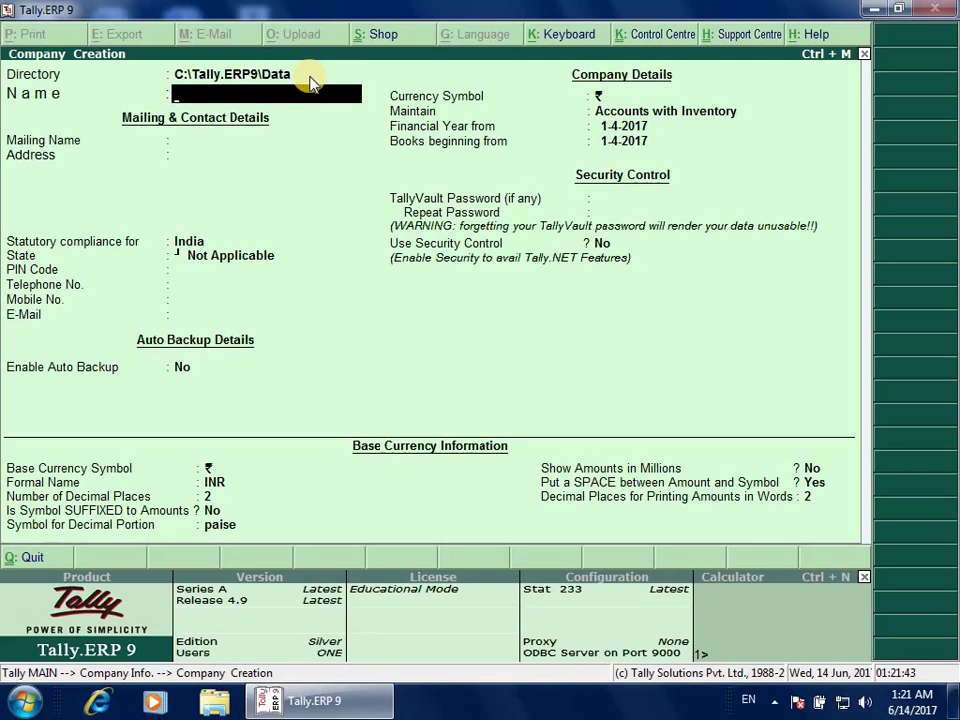
Name the company Abc and use the same mailing name.
{"action": "type", "text": "Abc"}
{"action": "key", "text": "Return"}
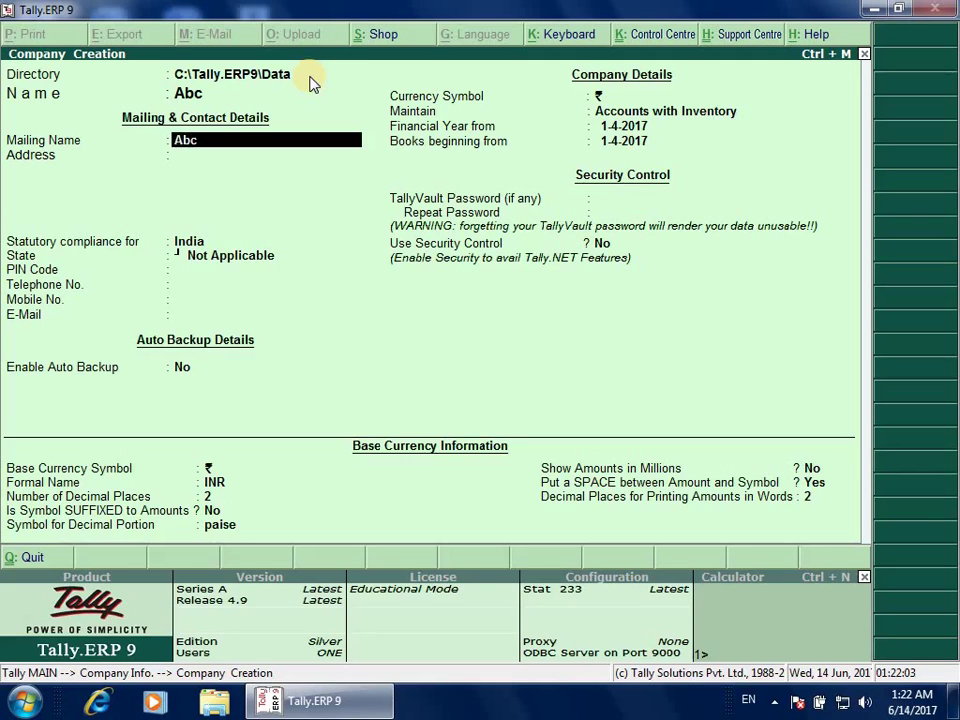
{"action": "key", "text": "Return"}
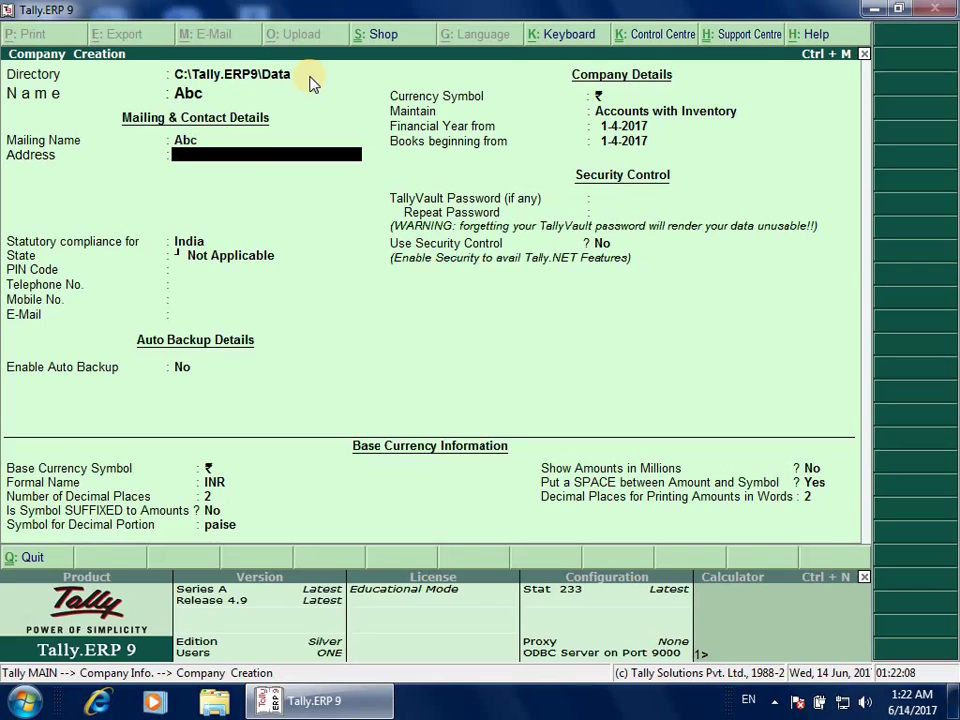
Change the company name to Alpha Computer and accept the matching mailing name.
{"action": "key", "text": "BackSpace"}
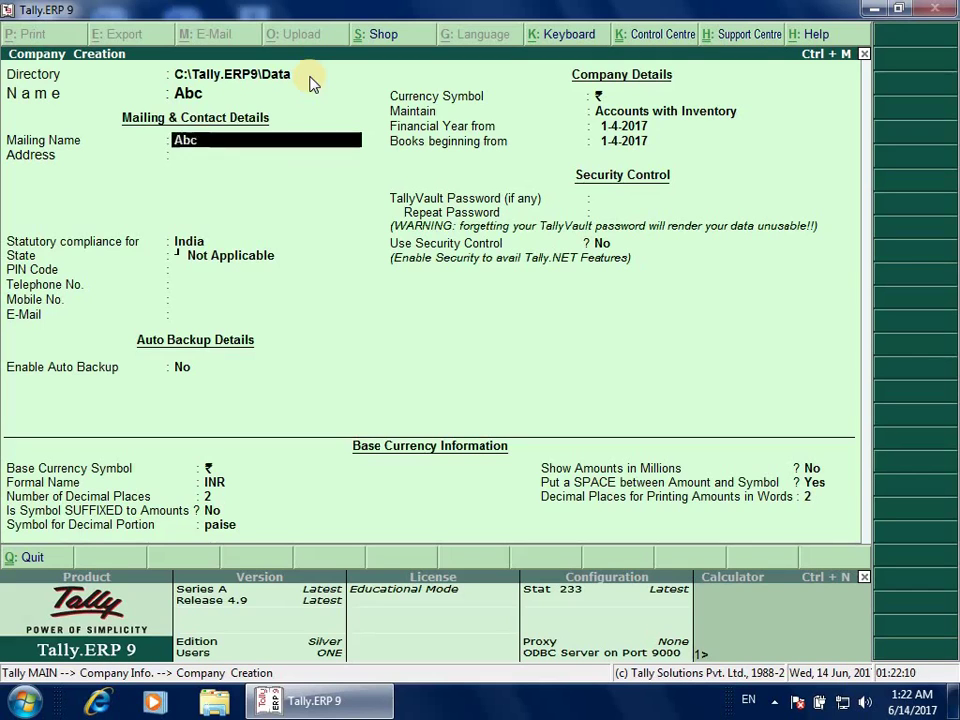
{"action": "key", "text": "BackSpace"}
{"action": "key", "text": "BackSpace"}
{"action": "key", "text": "Return"}
{"action": "type", "text": "Alpha Computer"}
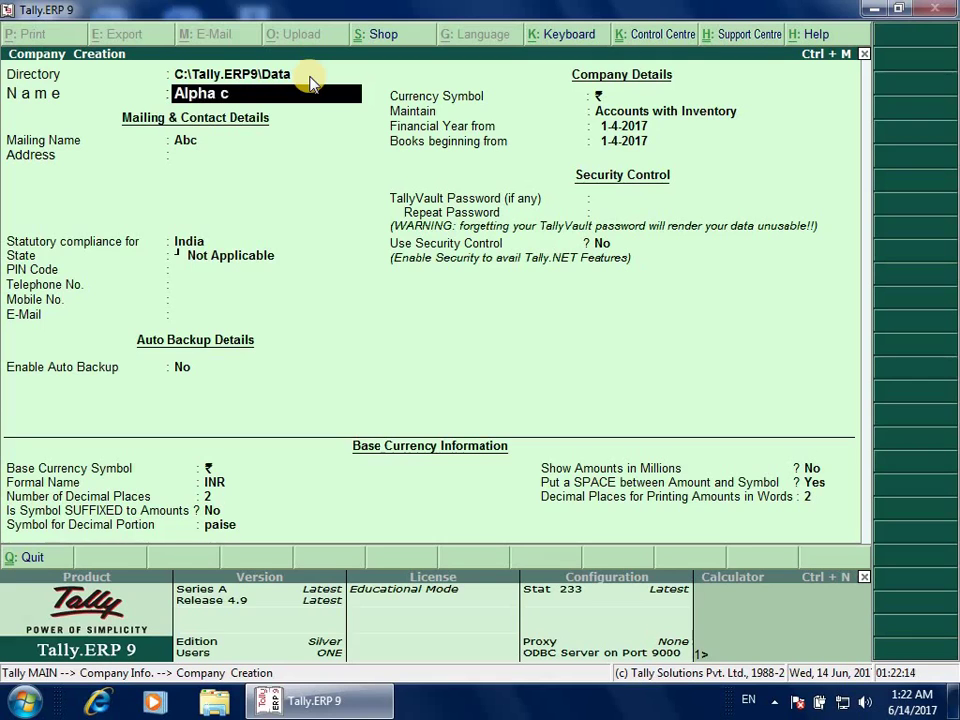
{"action": "key", "text": "Return"}
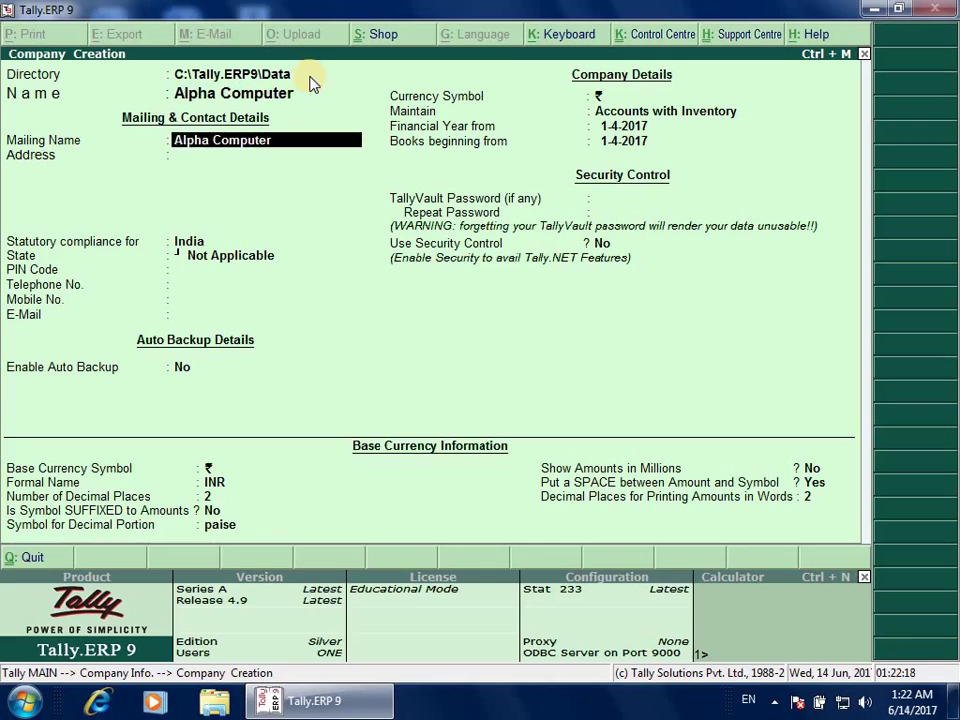
{"action": "key", "text": "Return"}
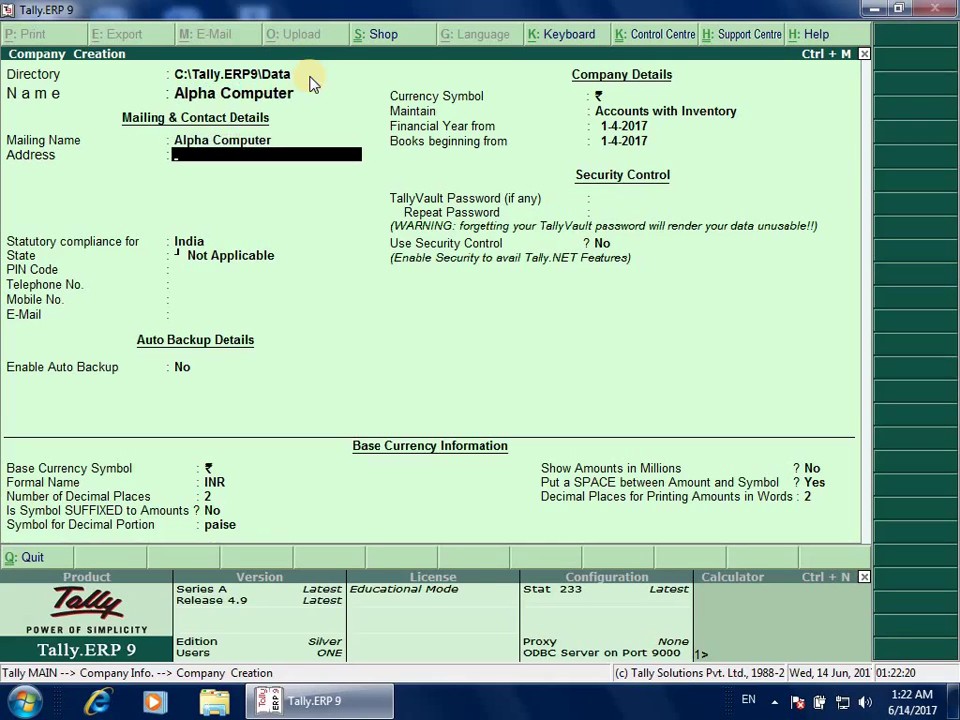
Enter the company's postal address on two lines.
{"action": "type", "text": "Golibar Chok"}
{"action": "key", "text": "BackSpace"}
{"action": "type", "text": "w"}
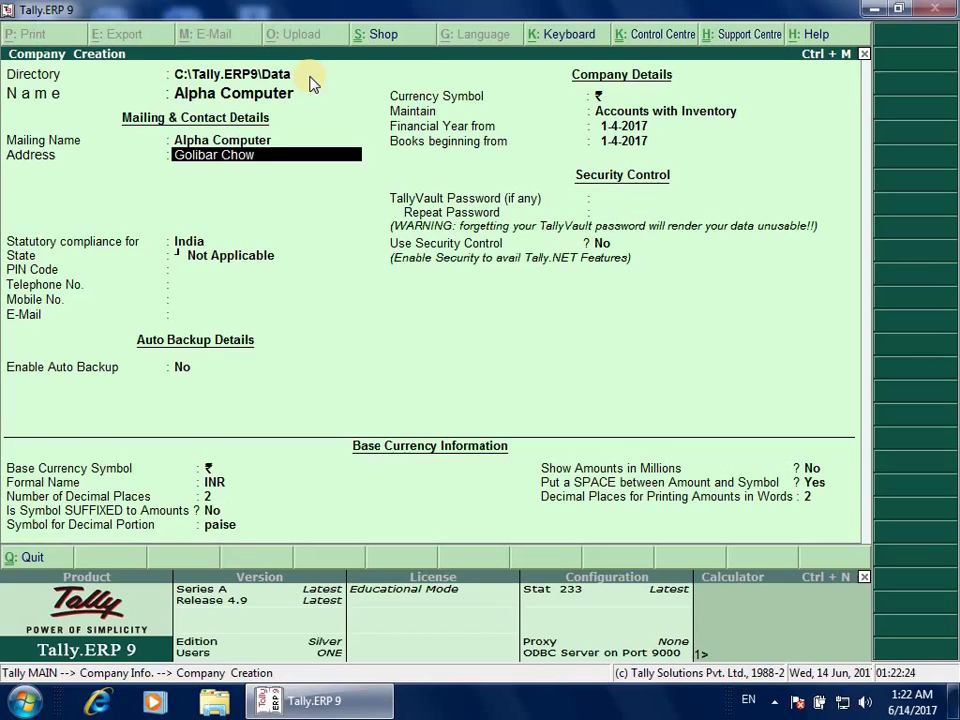
{"action": "type", "text": "k, Nagpur"}
{"action": "key", "text": "Return"}
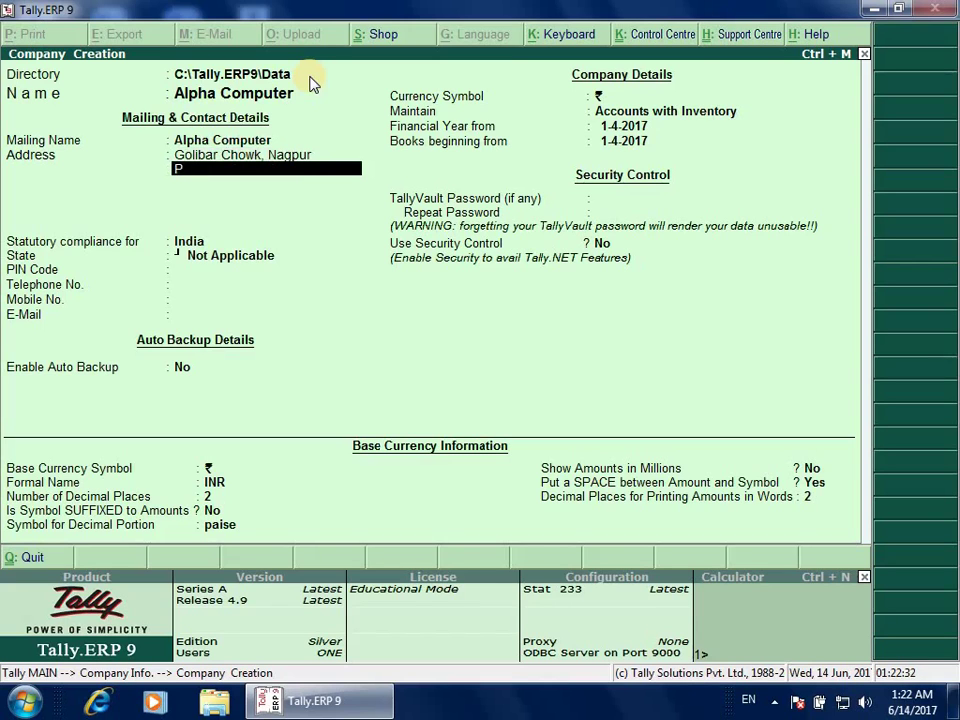
{"action": "type", "text": "Dahibazar Nagpur"}
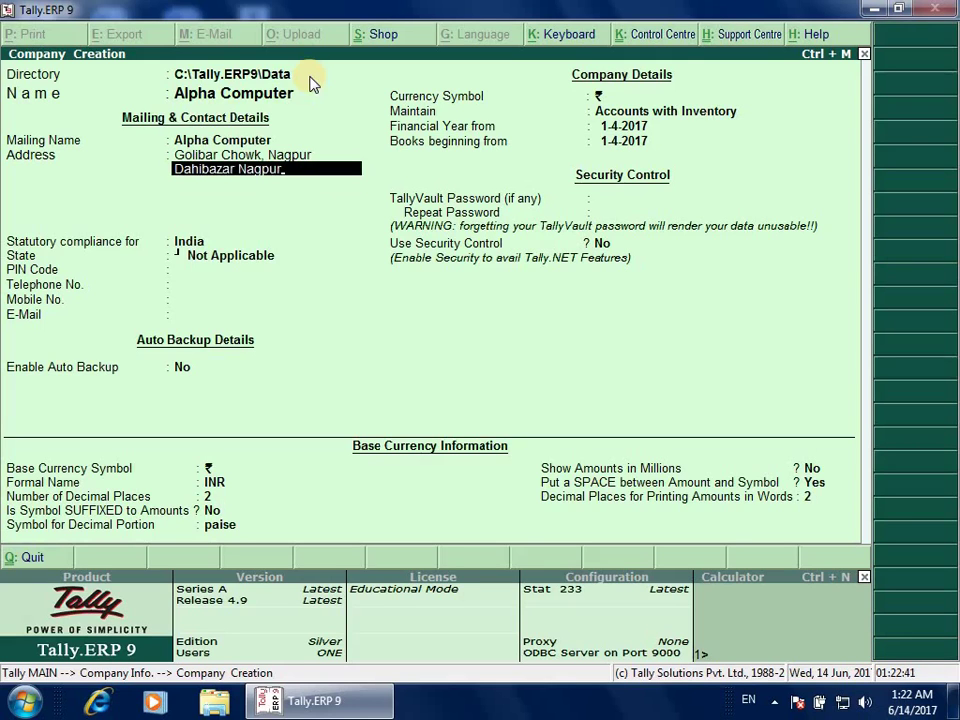
{"action": "key", "text": "Return"}
{"action": "key", "text": "Return"}
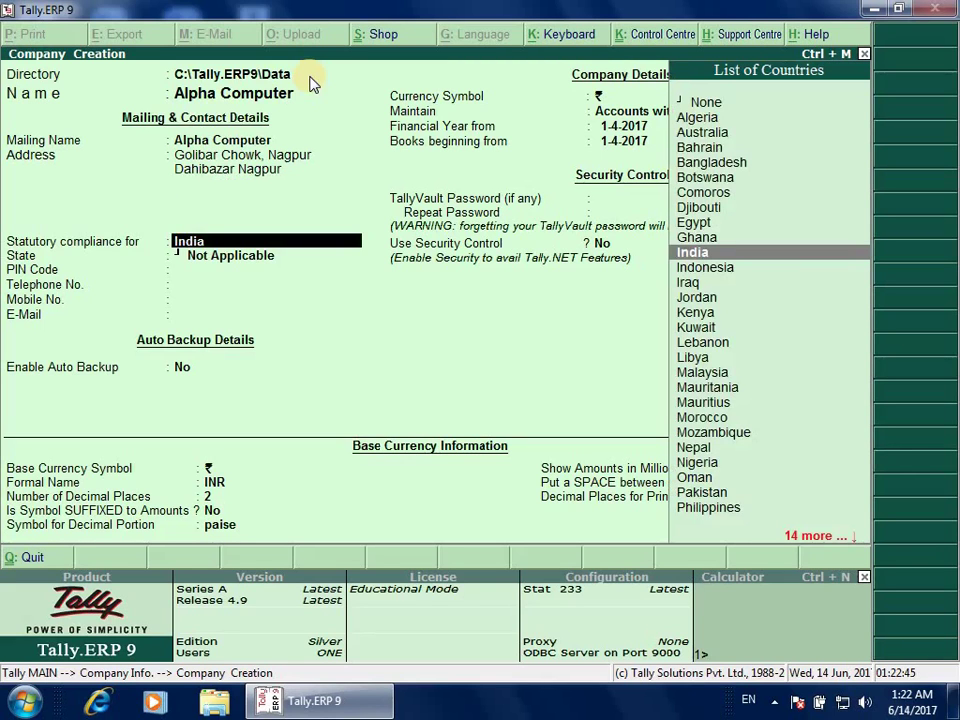
Keep India for statutory compliance, choose Maharashtra as the state, and leave the PIN code, telephone, mobile and e-mail fields blank.
{"action": "key", "text": "Return"}
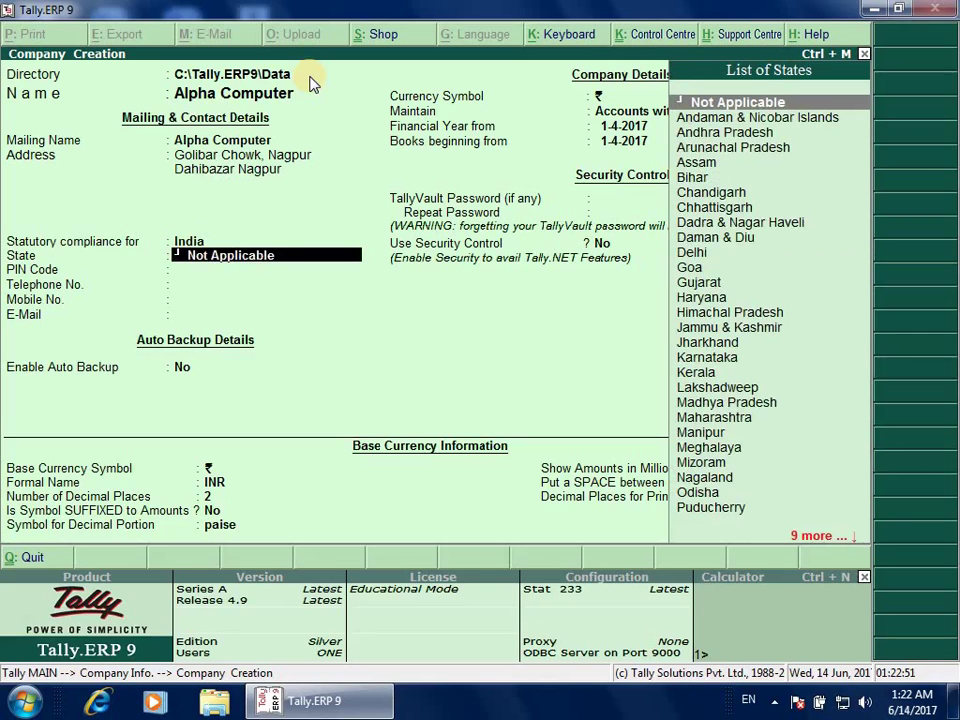
{"action": "type", "text": "Maha"}
{"action": "key", "text": "Return"}
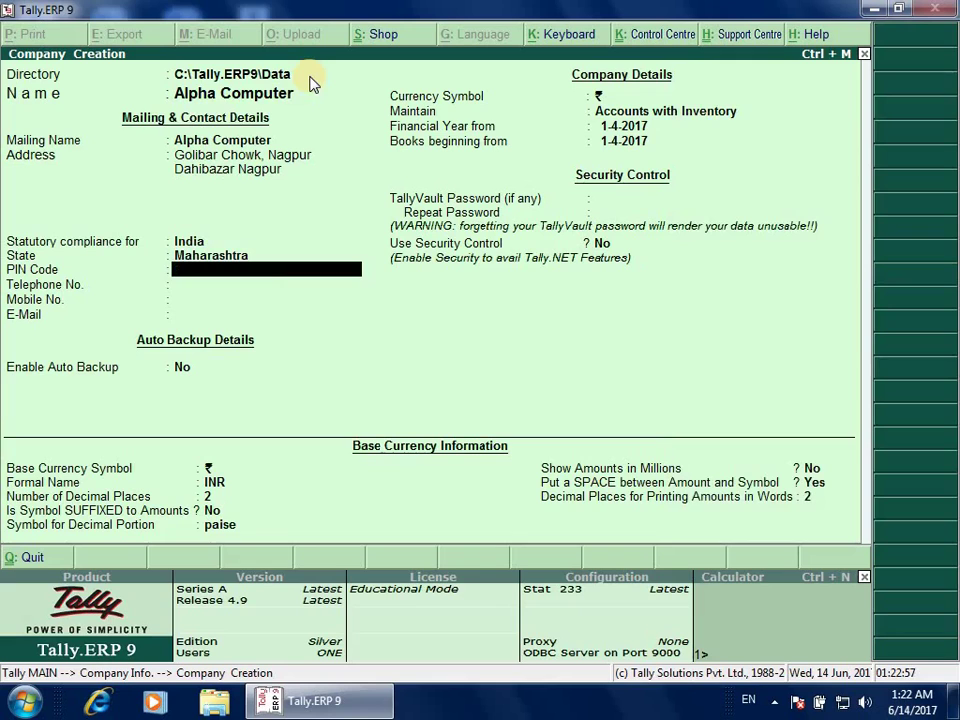
{"action": "key", "text": "Return"}
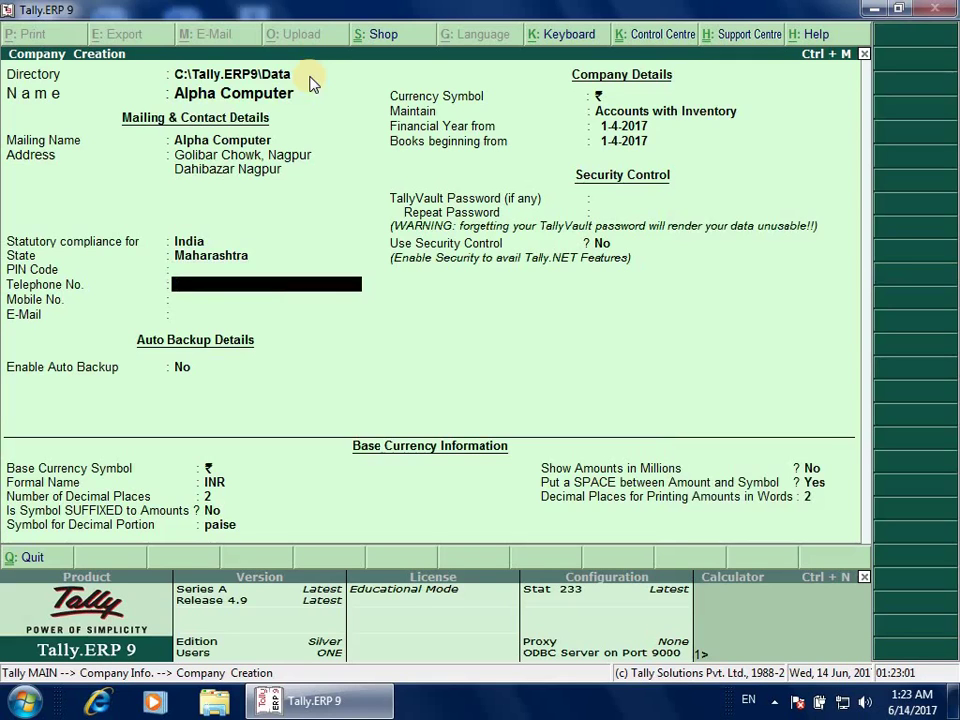
{"action": "key", "text": "Return"}
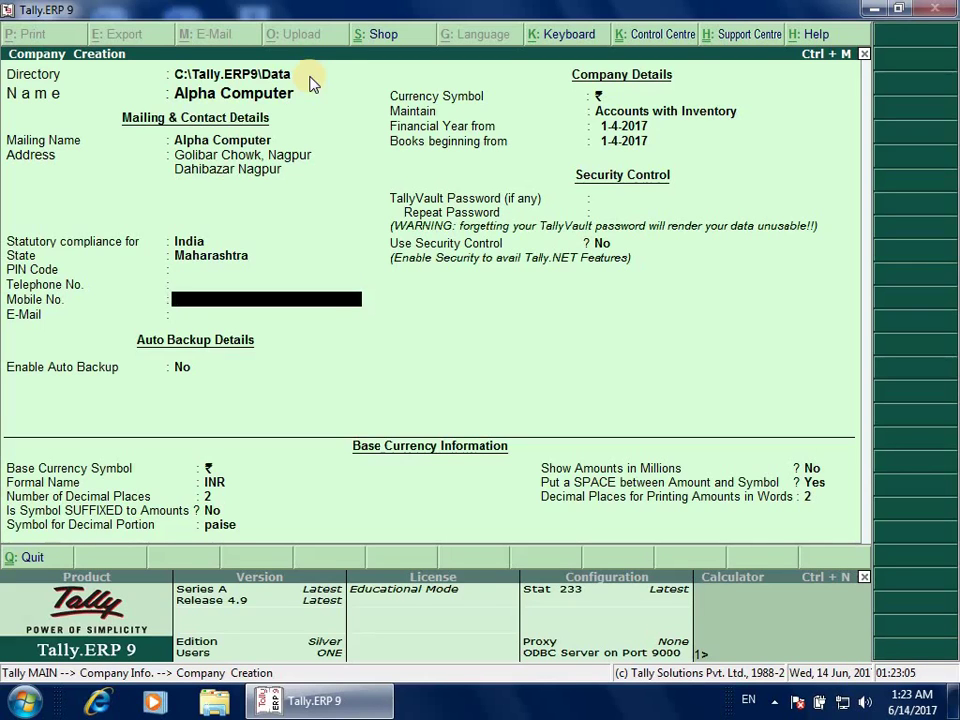
{"action": "key", "text": "Return"}
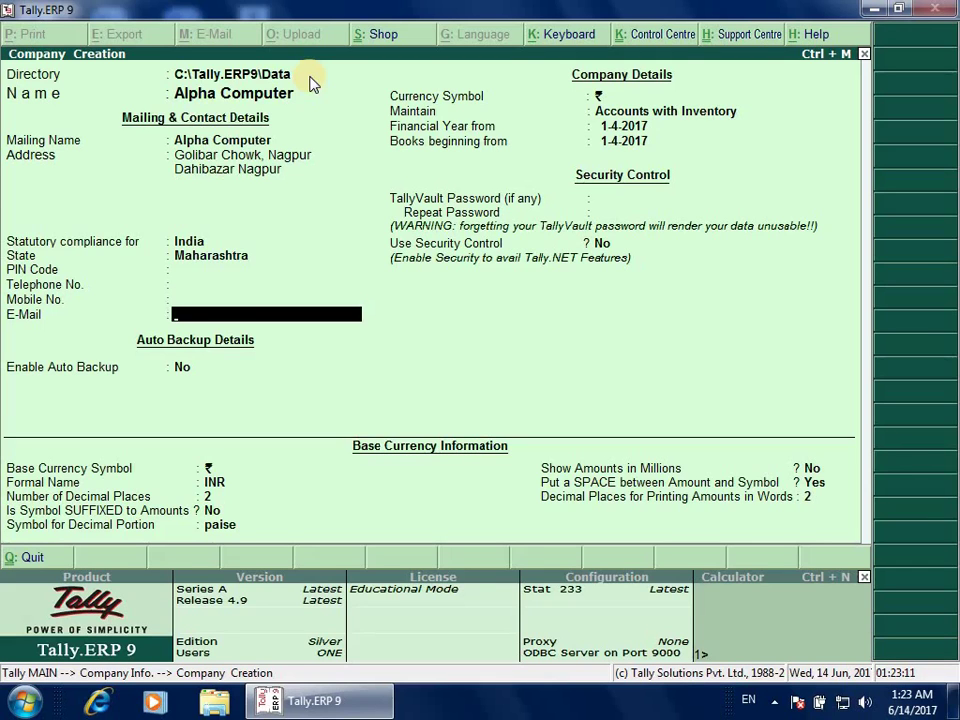
{"action": "key", "text": "Return"}
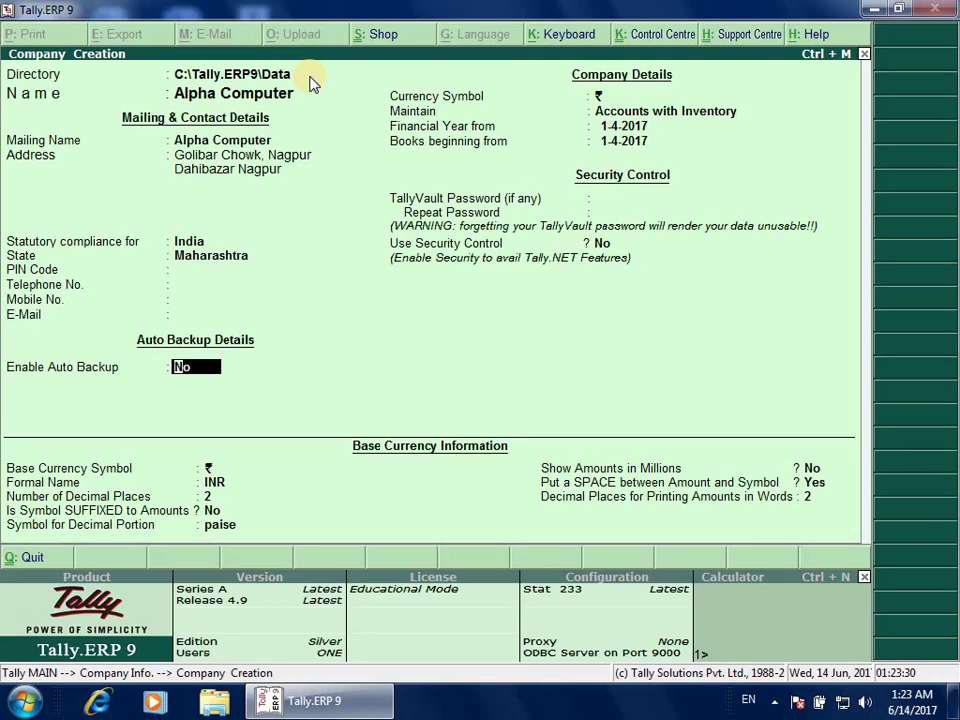
Enable auto backup, keep the rupee currency symbol, and have the company maintain Accounts with Inventory.
{"action": "type", "text": "y"}
{"action": "key", "text": "Return"}
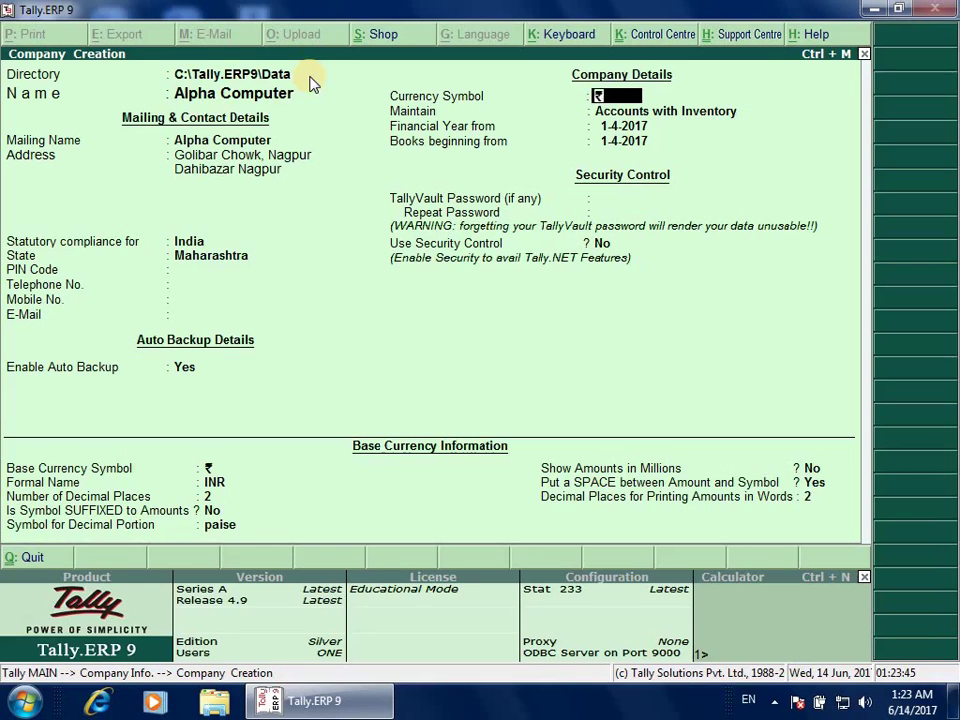
{"action": "key", "text": "Return"}
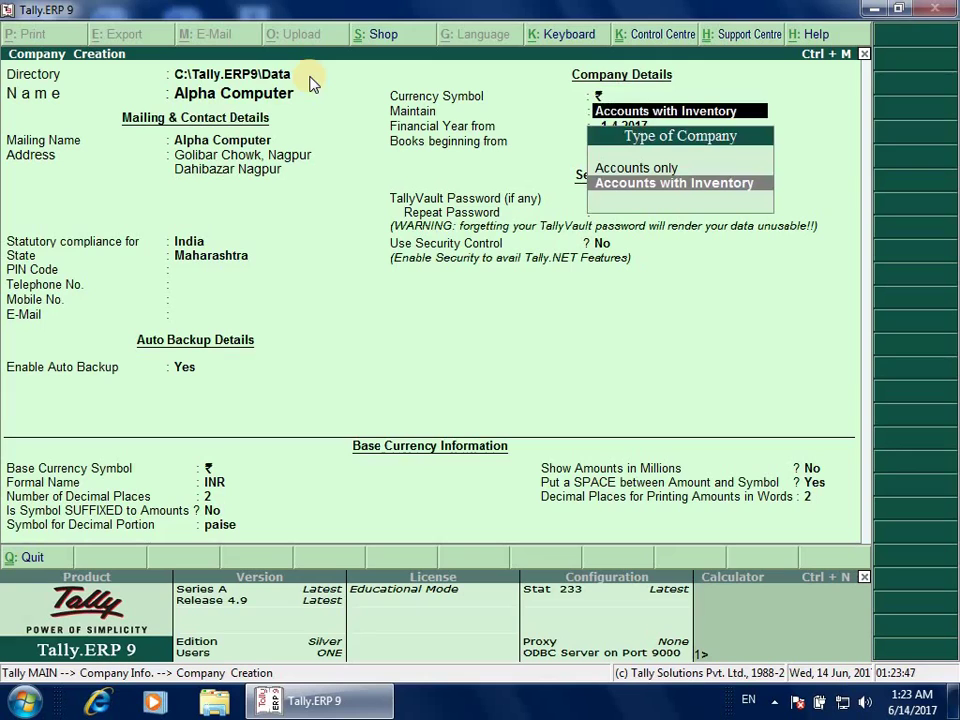
{"action": "key", "text": "Up"}
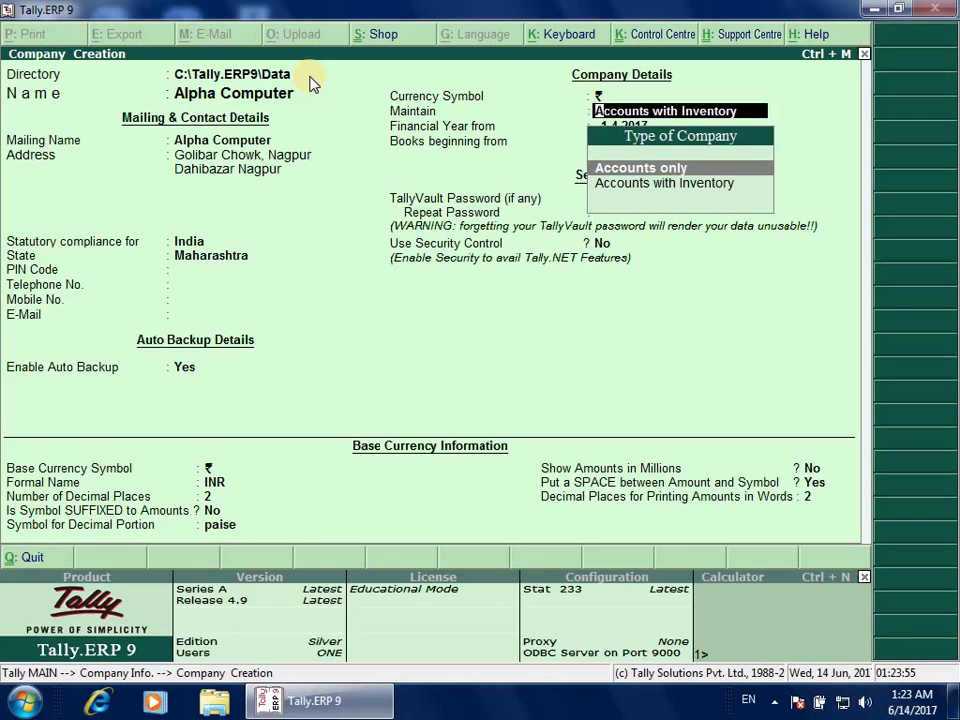
{"action": "key", "text": "Down"}
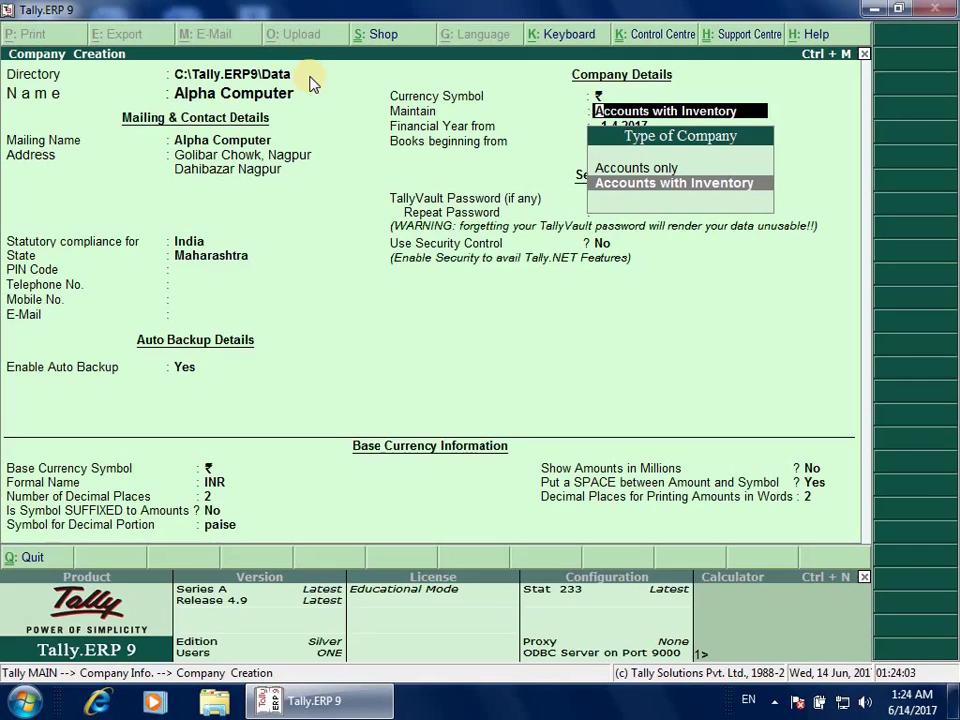
{"action": "key", "text": "Return"}
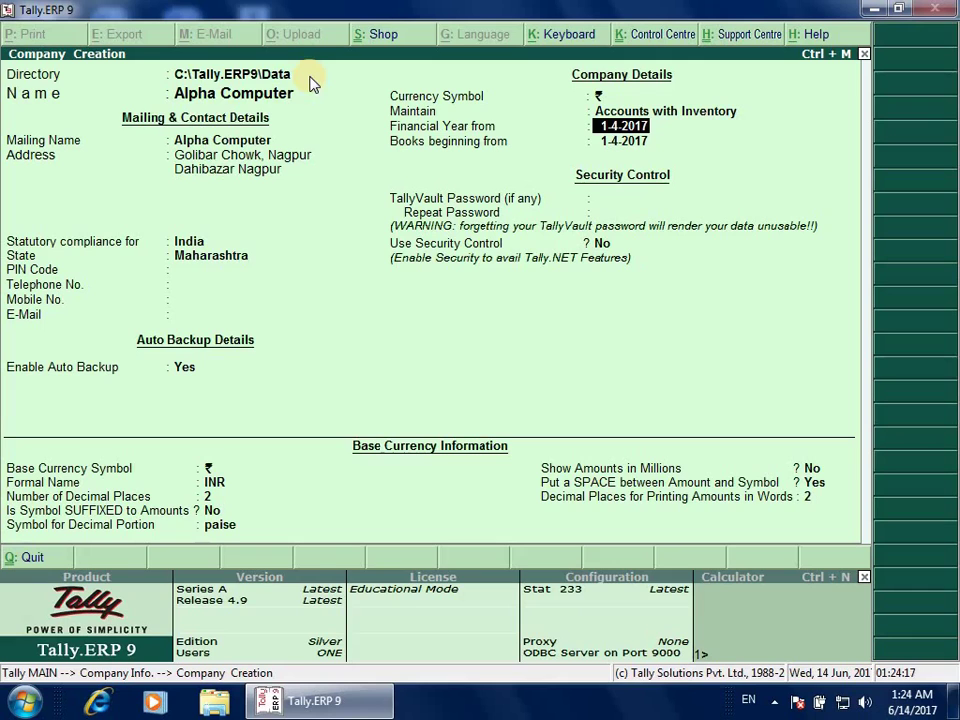
Accept 1-4-2017 as the financial year start and set the books beginning date to 1-4-2017.
{"action": "key", "text": "Return"}
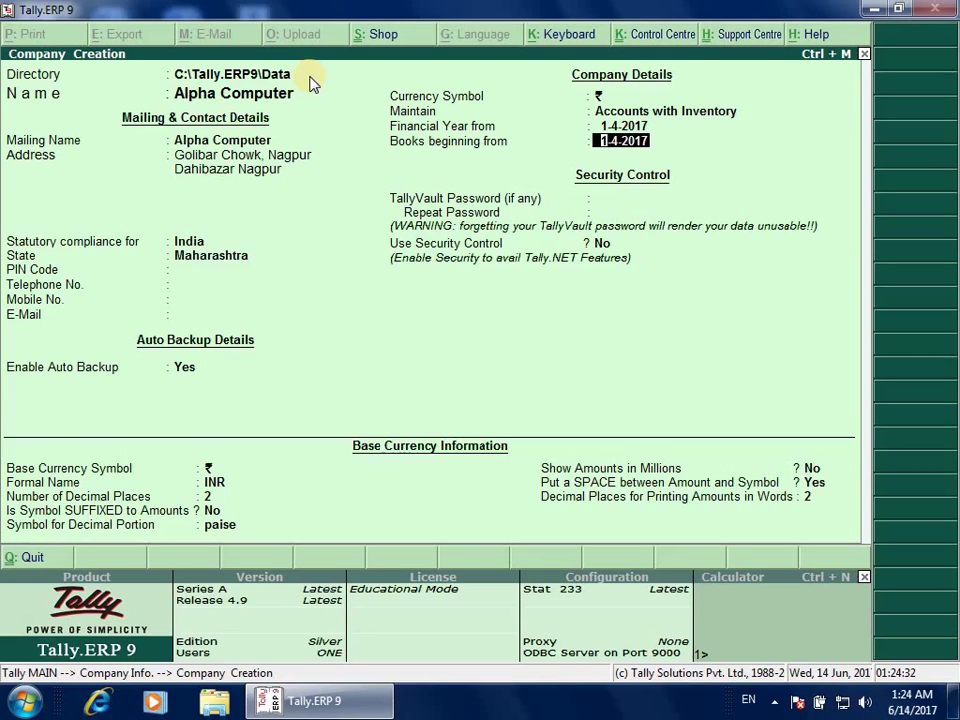
{"action": "type", "text": "14"}
{"action": "type", "text": "-"}
{"action": "type", "text": "6-201"}
{"action": "type", "text": "7"}
{"action": "key", "text": "BackSpace"}
{"action": "key", "text": "BackSpace"}
{"action": "key", "text": "BackSpace"}
{"action": "key", "text": "BackSpace"}
{"action": "key", "text": "BackSpace"}
{"action": "key", "text": "BackSpace"}
{"action": "key", "text": "BackSpace"}
{"action": "key", "text": "BackSpace"}
{"action": "type", "text": "-4-2016"}
{"action": "key", "text": "BackSpace"}
{"action": "type", "text": "7"}
{"action": "key", "text": "Return"}
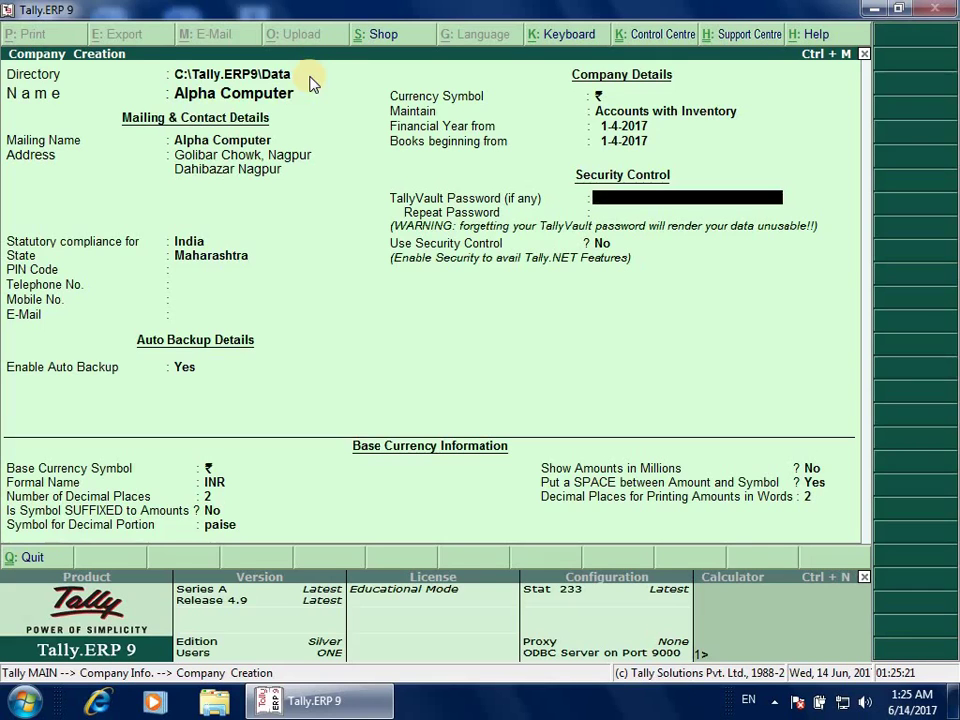
Leave the security and base currency settings at their defaults and accept the creation of the Alpha Computer company.
{"action": "key", "text": "Return"}
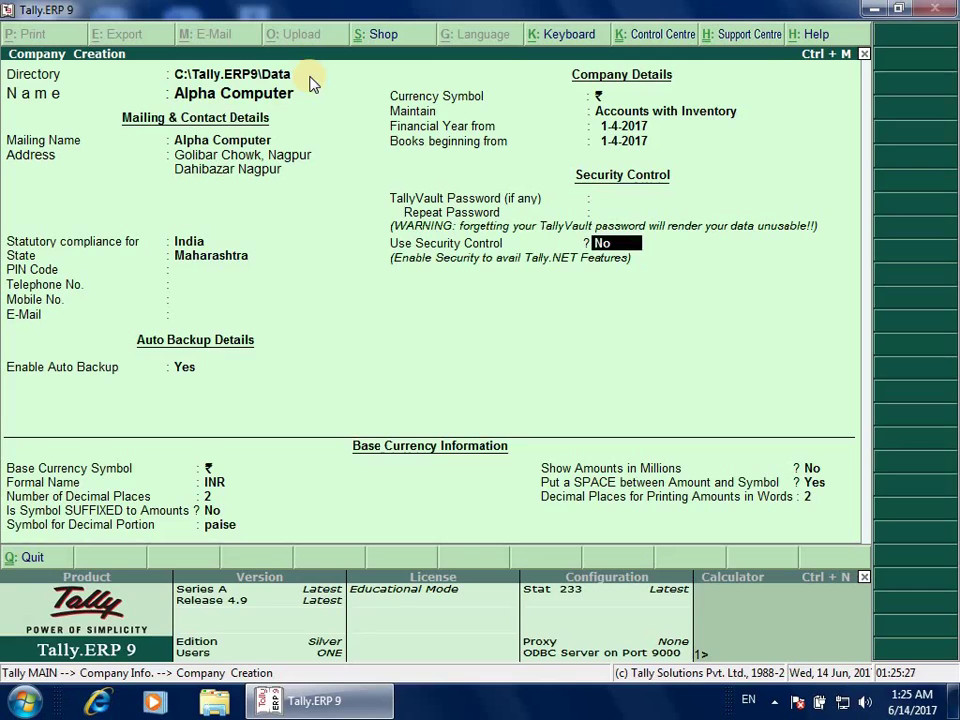
{"action": "key", "text": "Return"}
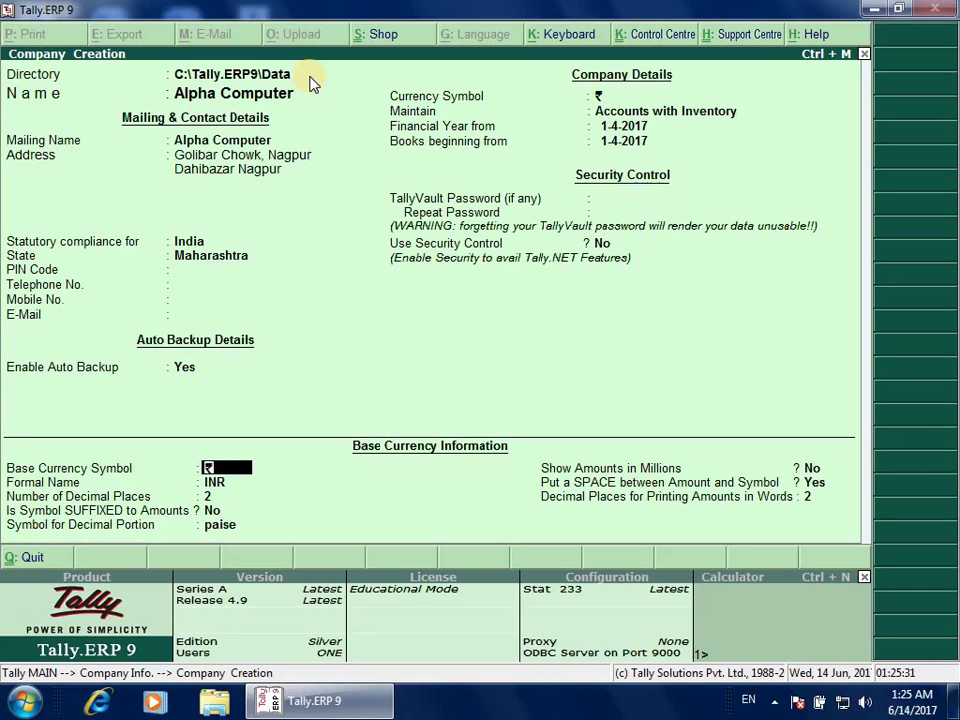
{"action": "key", "text": "Return"}
{"action": "key", "text": "Return"}
{"action": "key", "text": "Return"}
{"action": "key", "text": "Return"}
{"action": "key", "text": "Return"}
{"action": "key", "text": "Return"}
{"action": "key", "text": "Return"}
{"action": "key", "text": "Return"}
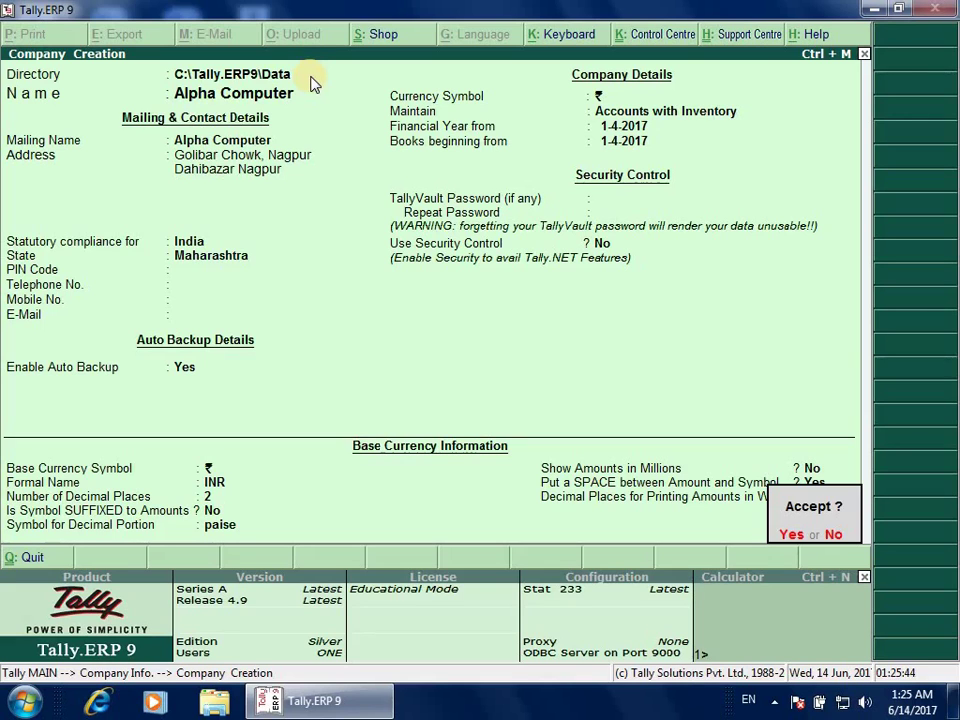
{"action": "key", "text": "y"}
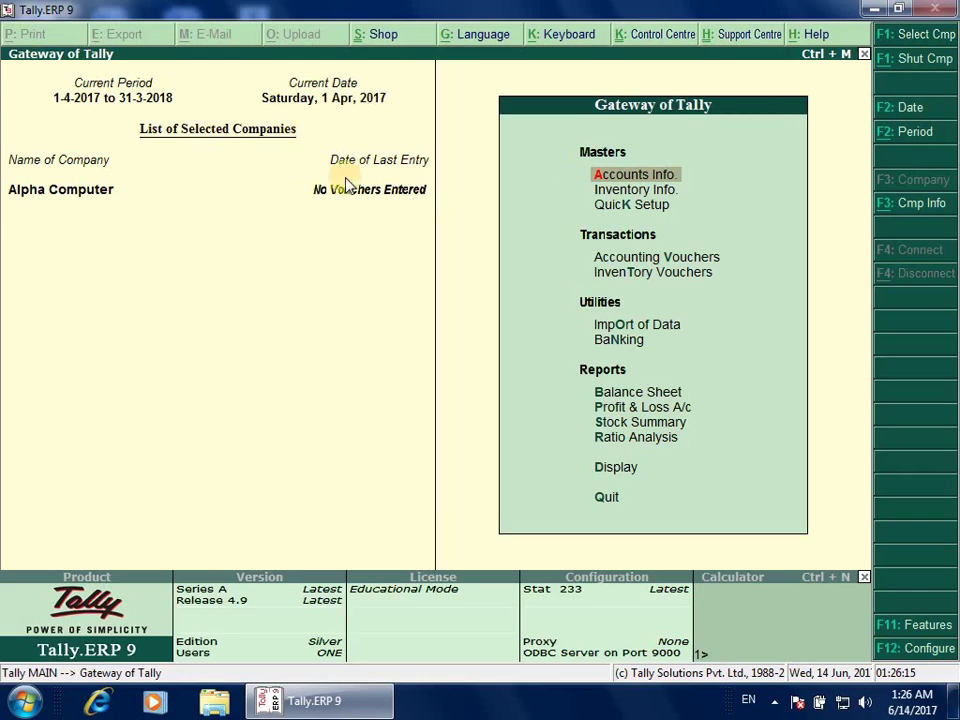
Shut the open Alpha Computer company.
{"action": "left_click", "coordinate": [900, 58]}
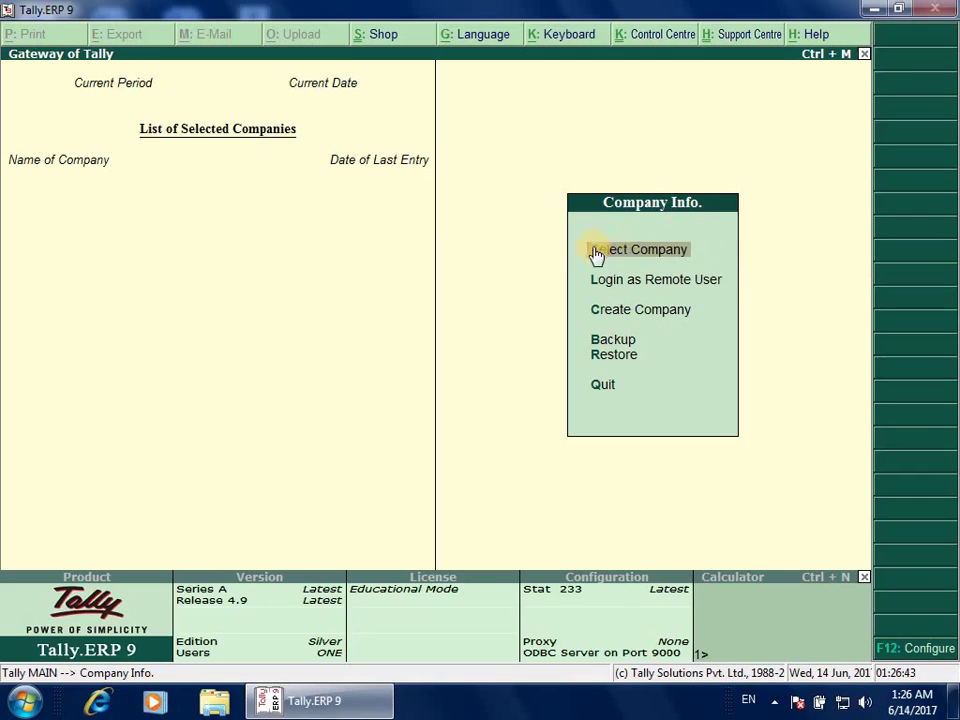
Open the Alpha Computer company from the list of companies and shut it again.
{"action": "left_click", "coordinate": [663, 258]}
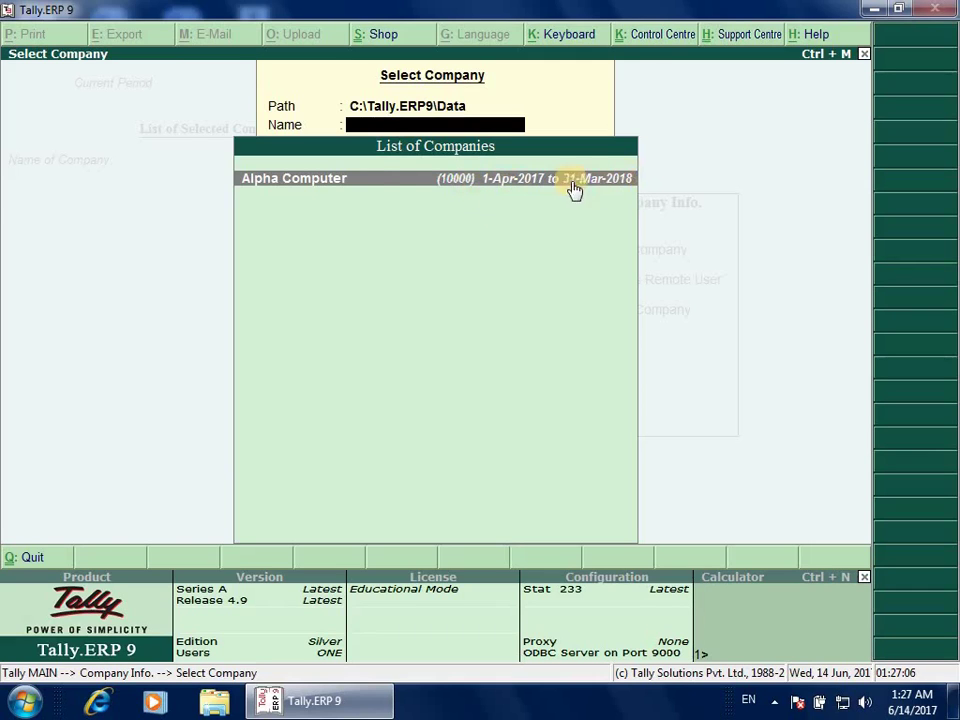
{"action": "left_click", "coordinate": [338, 178]}
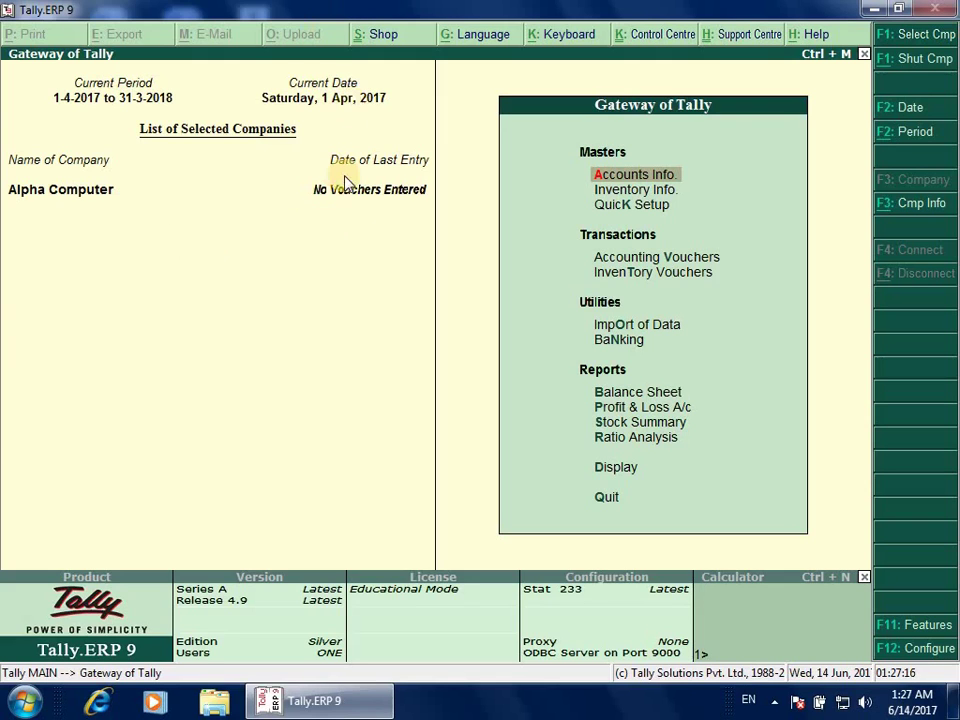
{"action": "left_click", "coordinate": [915, 62]}
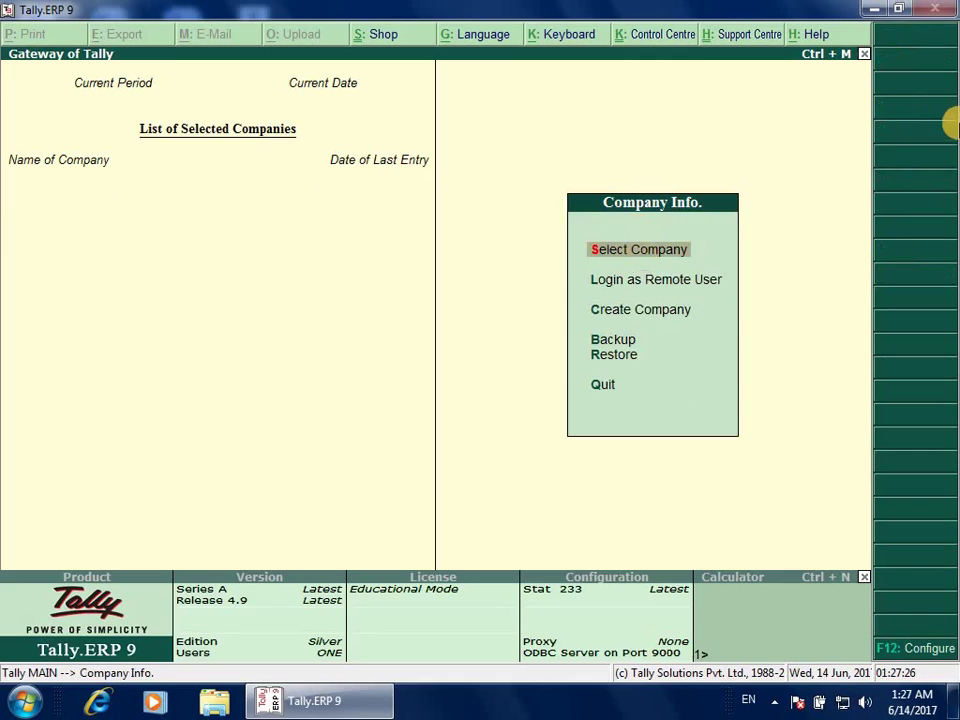
{"action": "key", "text": "Return"}
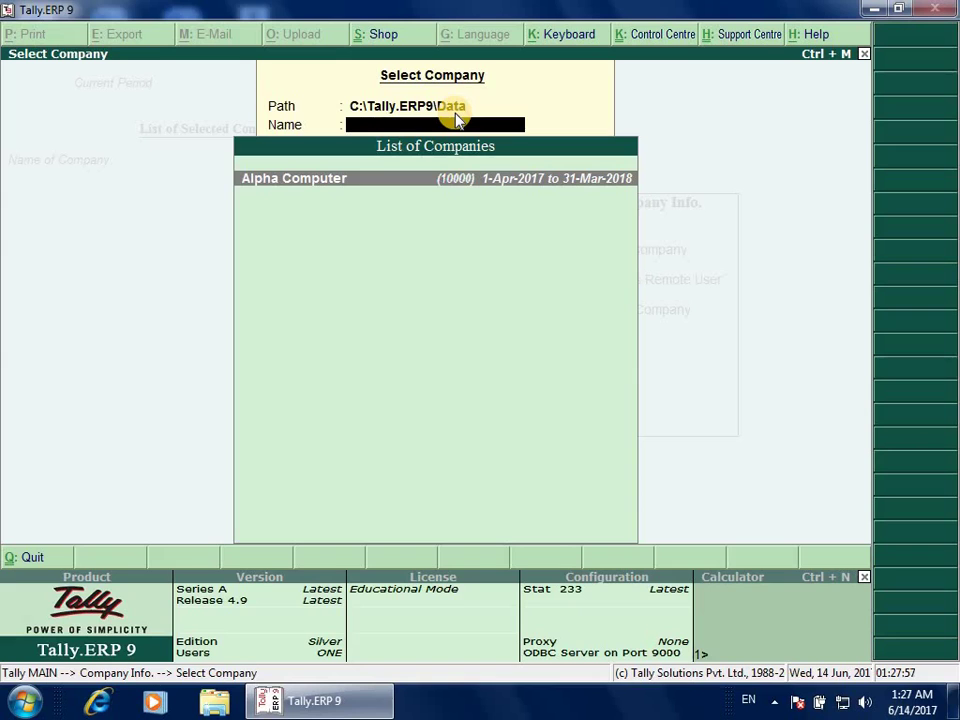
{"action": "key", "text": "Escape"}
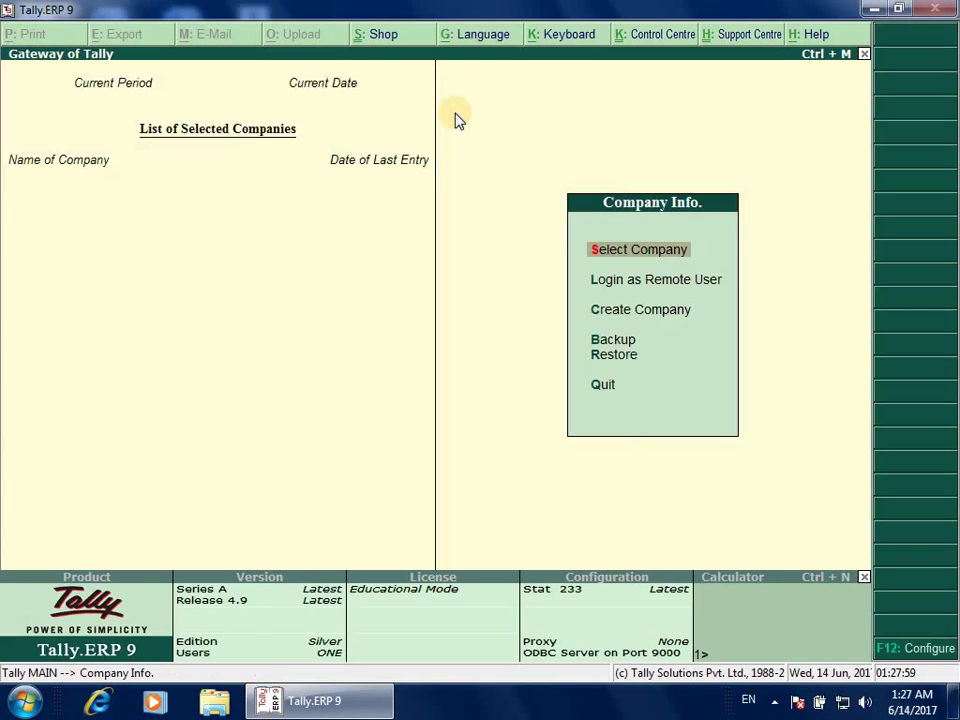
Start creating another company and set its data directory to d:\umesh.
{"action": "key", "text": "Down"}
{"action": "key", "text": "Down"}
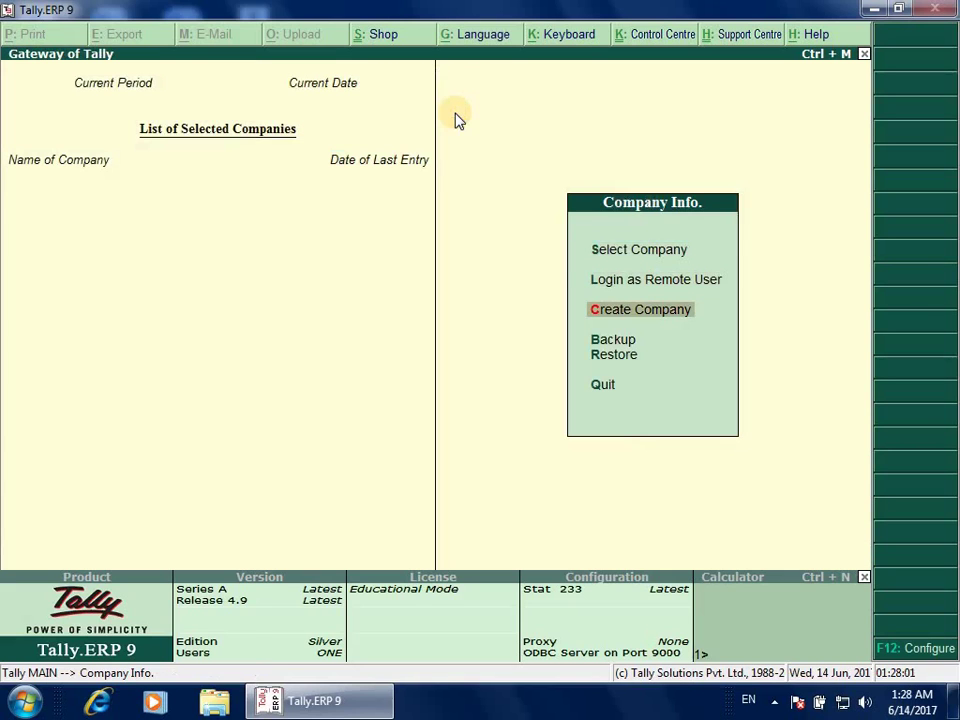
{"action": "key", "text": "Return"}
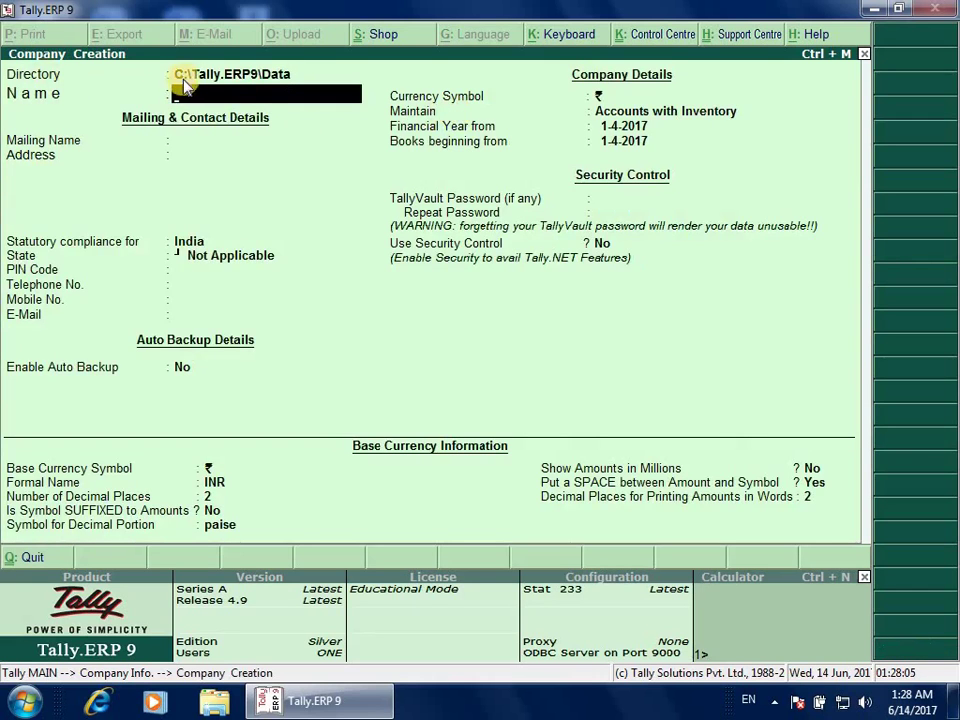
{"action": "left_click", "coordinate": [231, 77]}
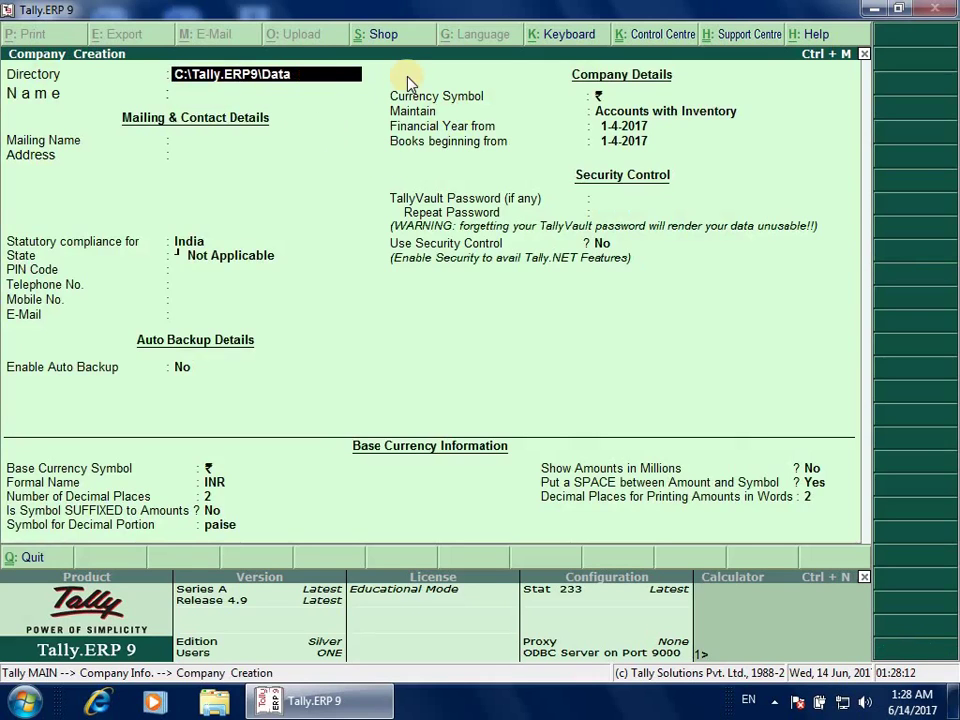
{"action": "key", "text": "BackSpace"}
{"action": "key", "text": "BackSpace"}
{"action": "key", "text": "BackSpace"}
{"action": "key", "text": "BackSpace"}
{"action": "key", "text": "BackSpace"}
{"action": "key", "text": "BackSpace"}
{"action": "key", "text": "BackSpace"}
{"action": "key", "text": "BackSpace"}
{"action": "key", "text": "BackSpace"}
{"action": "key", "text": "BackSpace"}
{"action": "key", "text": "BackSpace"}
{"action": "key", "text": "BackSpace"}
{"action": "key", "text": "BackSpace"}
{"action": "key", "text": "BackSpace"}
{"action": "key", "text": "BackSpace"}
{"action": "key", "text": "BackSpace"}
{"action": "key", "text": "BackSpace"}
{"action": "key", "text": "BackSpace"}
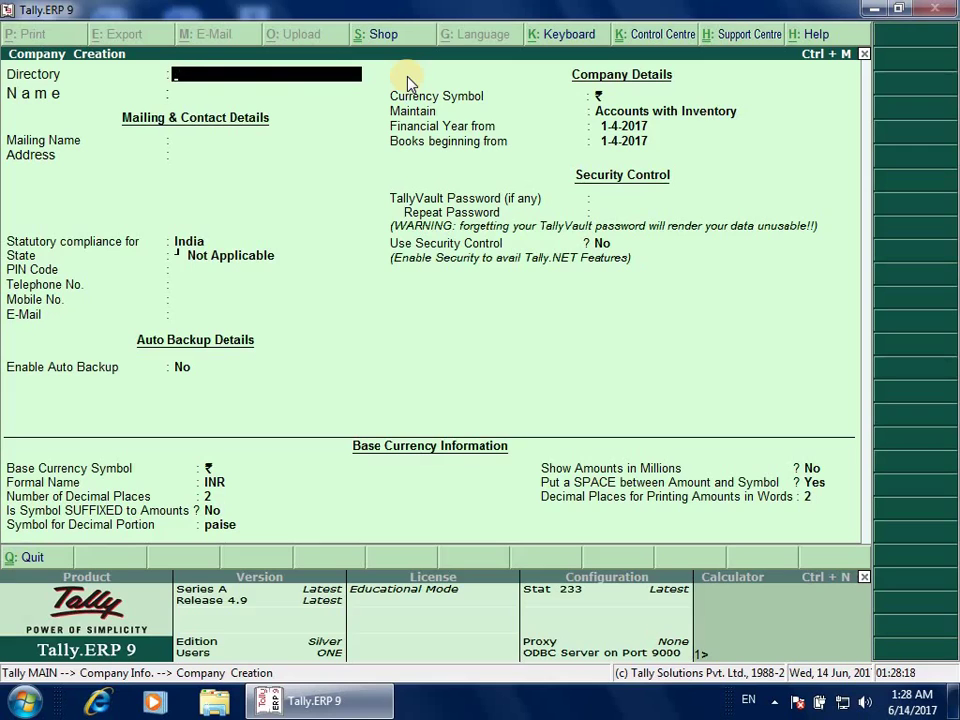
{"action": "type", "text": "d:\\"}
{"action": "type", "text": "umesh"}
{"action": "key", "text": "Return"}
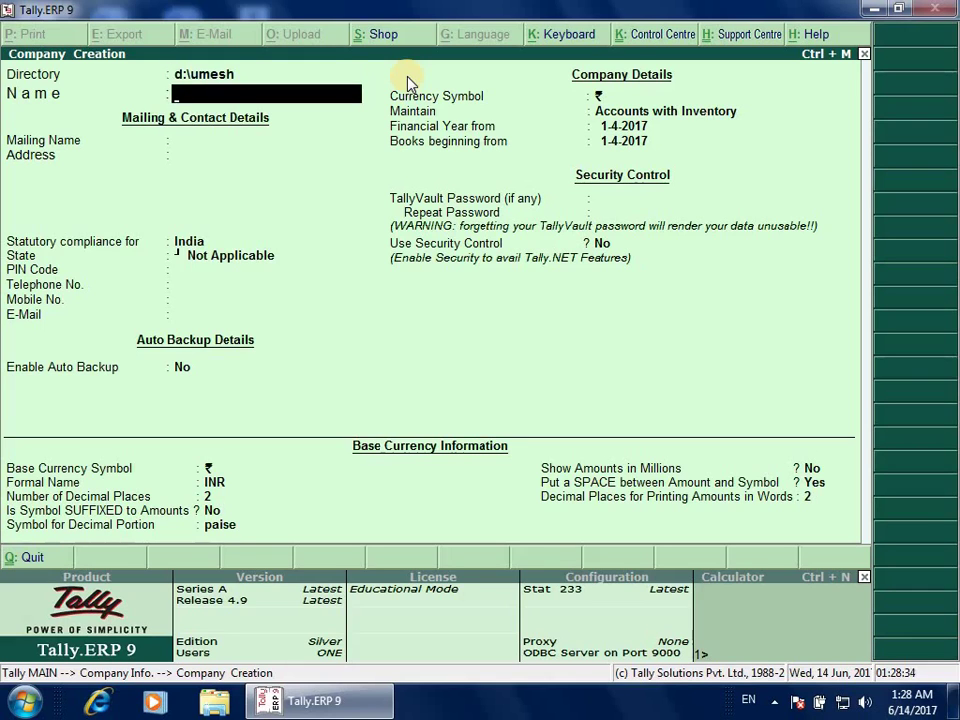
Name the new company Abc, keep the same mailing name, leave the address blank and keep India for statutory compliance.
{"action": "type", "text": "Abc"}
{"action": "key", "text": "Return"}
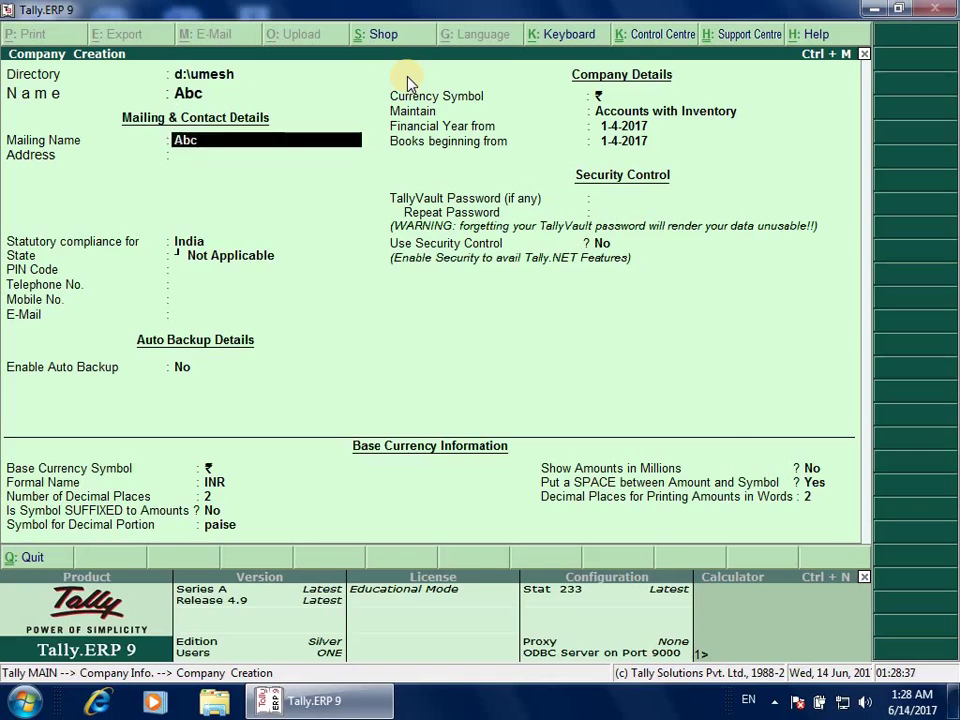
{"action": "key", "text": "Return"}
{"action": "key", "text": "Return"}
{"action": "key", "text": "Return"}
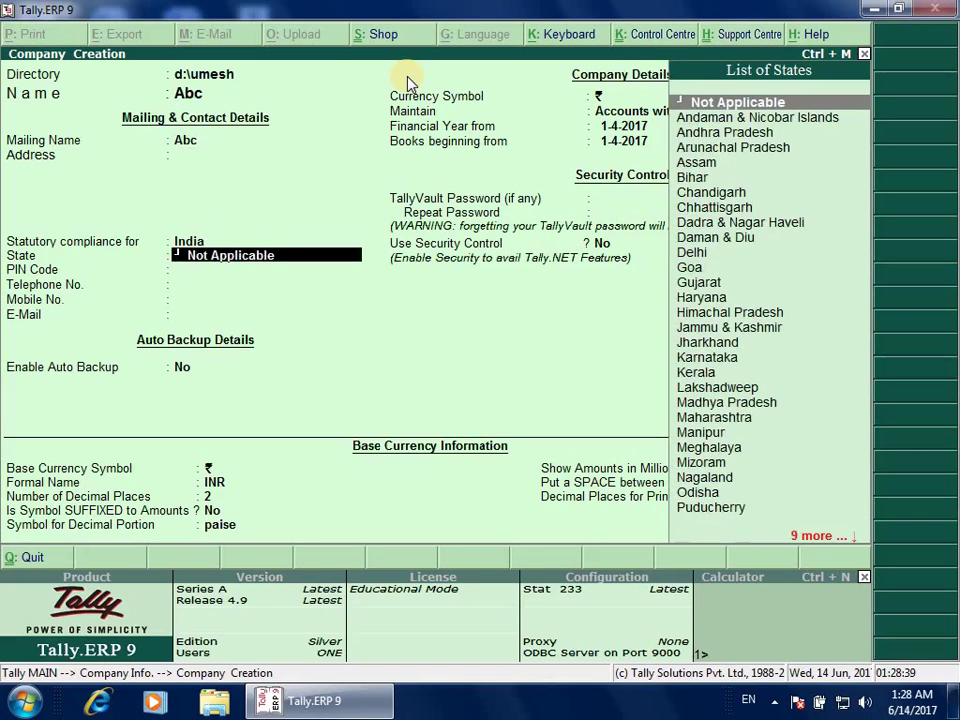
Set the state to Maharashtra and accept the remaining defaults to create the Abc company.
{"action": "type", "text": "Maha"}
{"action": "key", "text": "Return"}
{"action": "key", "text": "Return"}
{"action": "key", "text": "Return"}
{"action": "key", "text": "Return"}
{"action": "key", "text": "Return"}
{"action": "key", "text": "Return"}
{"action": "key", "text": "Return"}
{"action": "key", "text": "Return"}
{"action": "key", "text": "Return"}
{"action": "key", "text": "Return"}
{"action": "key", "text": "Return"}
{"action": "key", "text": "Return"}
{"action": "key", "text": "Return"}
{"action": "key", "text": "Return"}
{"action": "key", "text": "Return"}
{"action": "key", "text": "Return"}
{"action": "key", "text": "Return"}
{"action": "key", "text": "Return"}
{"action": "key", "text": "Return"}
{"action": "key", "text": "Return"}
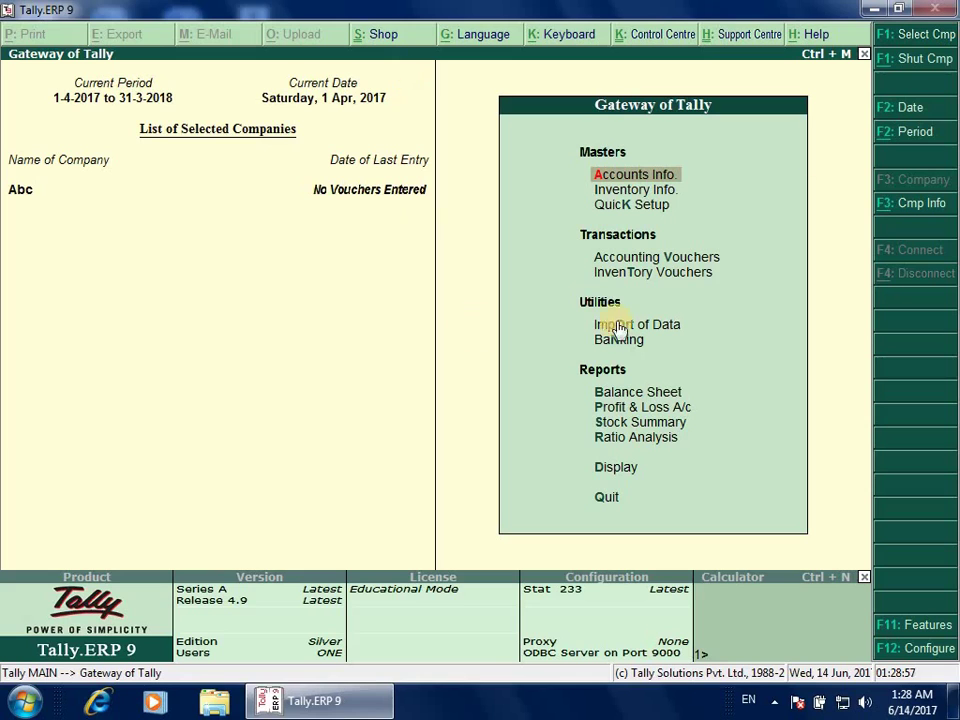
Shut the Abc company and open Alpha Computer from the data path c:\tally.erp9\data.
{"action": "left_click", "coordinate": [927, 59]}
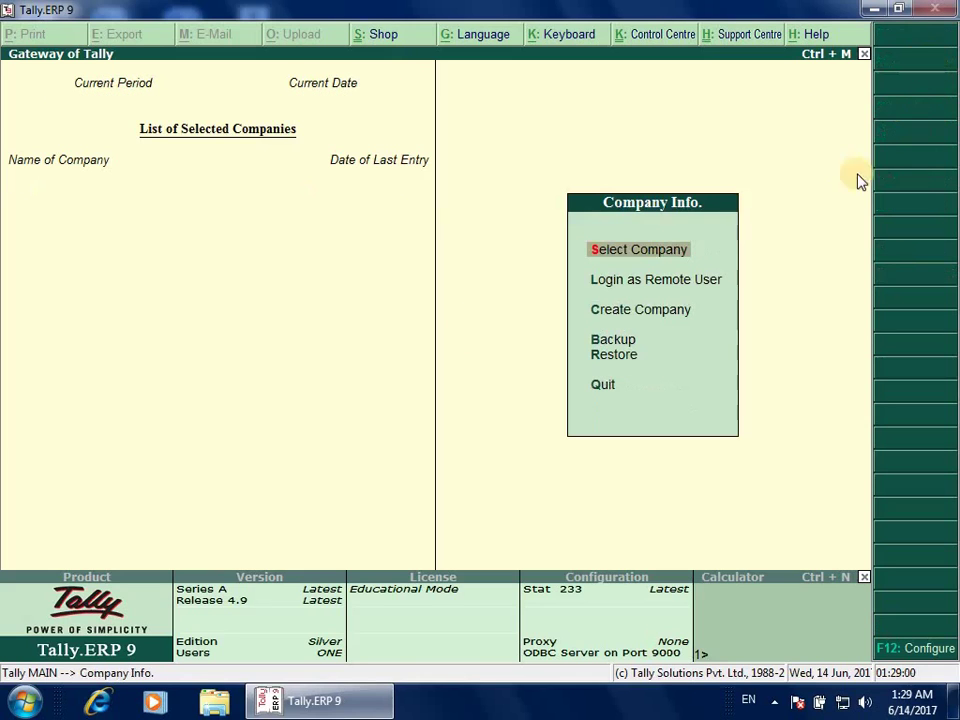
{"action": "left_click", "coordinate": [663, 253]}
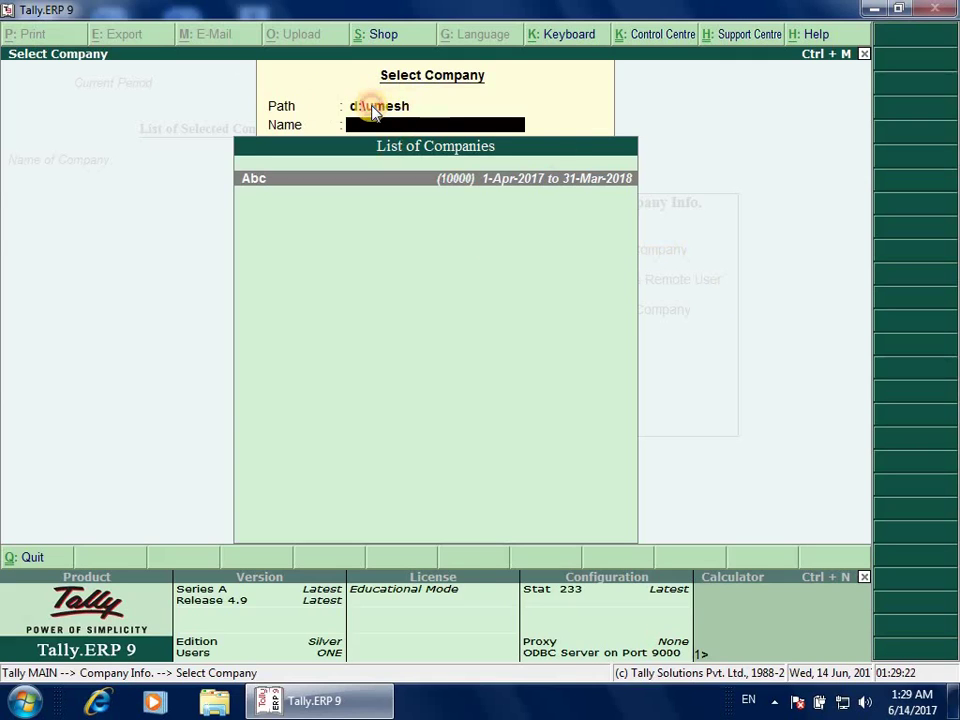
{"action": "key", "text": "BackSpace"}
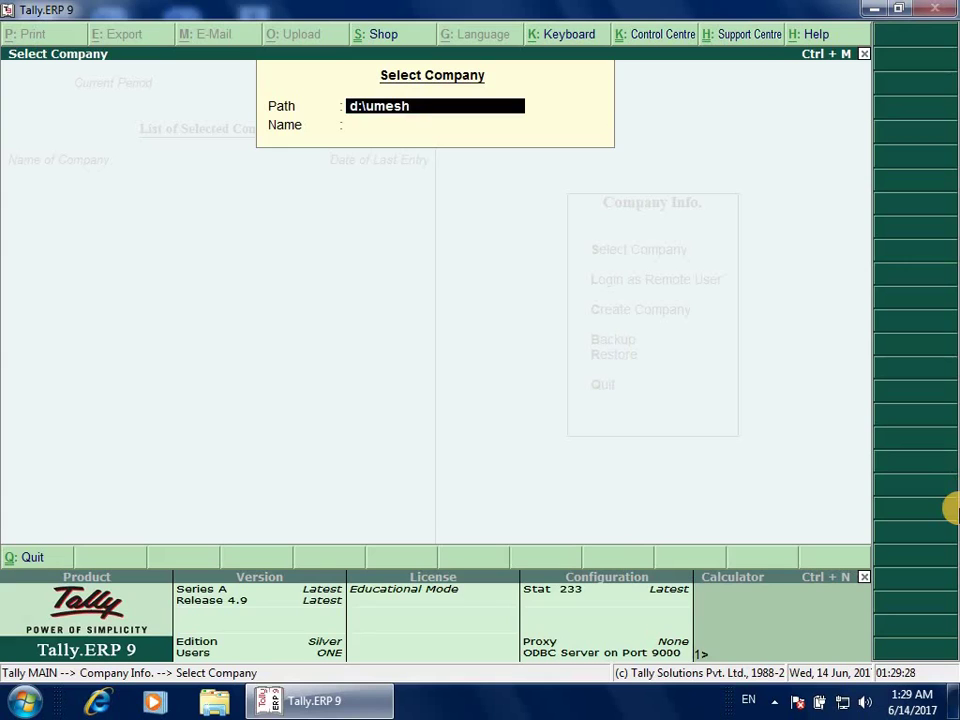
{"action": "key", "text": "BackSpace"}
{"action": "key", "text": "BackSpace"}
{"action": "key", "text": "BackSpace"}
{"action": "key", "text": "BackSpace"}
{"action": "key", "text": "BackSpace"}
{"action": "key", "text": "BackSpace"}
{"action": "key", "text": "BackSpace"}
{"action": "key", "text": "BackSpace"}
{"action": "type", "text": "c:\\tally.erp9"}
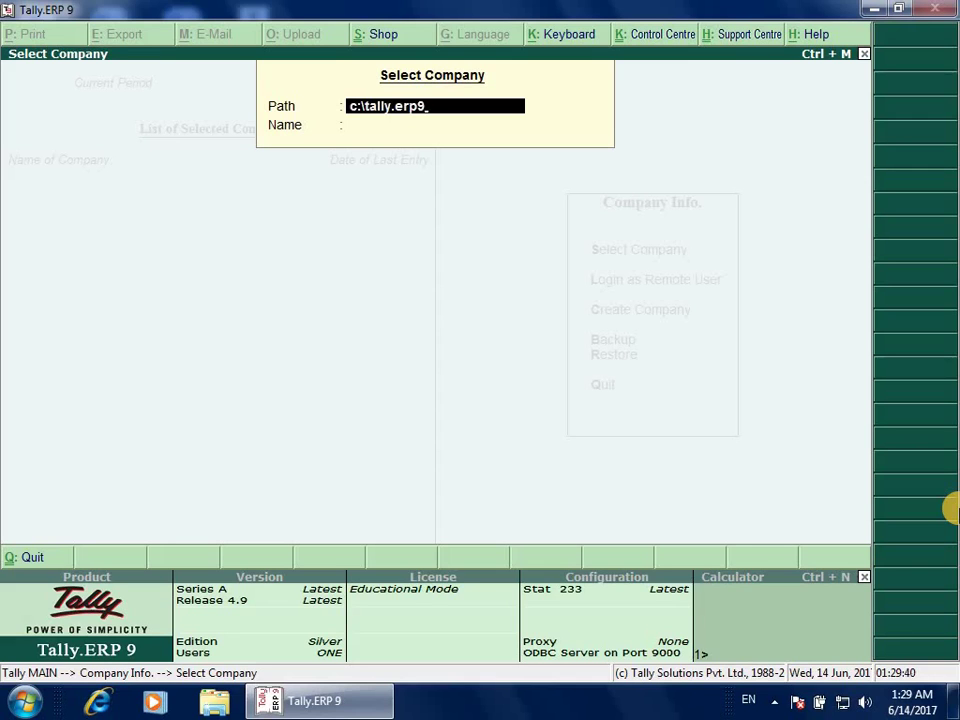
{"action": "type", "text": "\\data"}
{"action": "key", "text": "Return"}
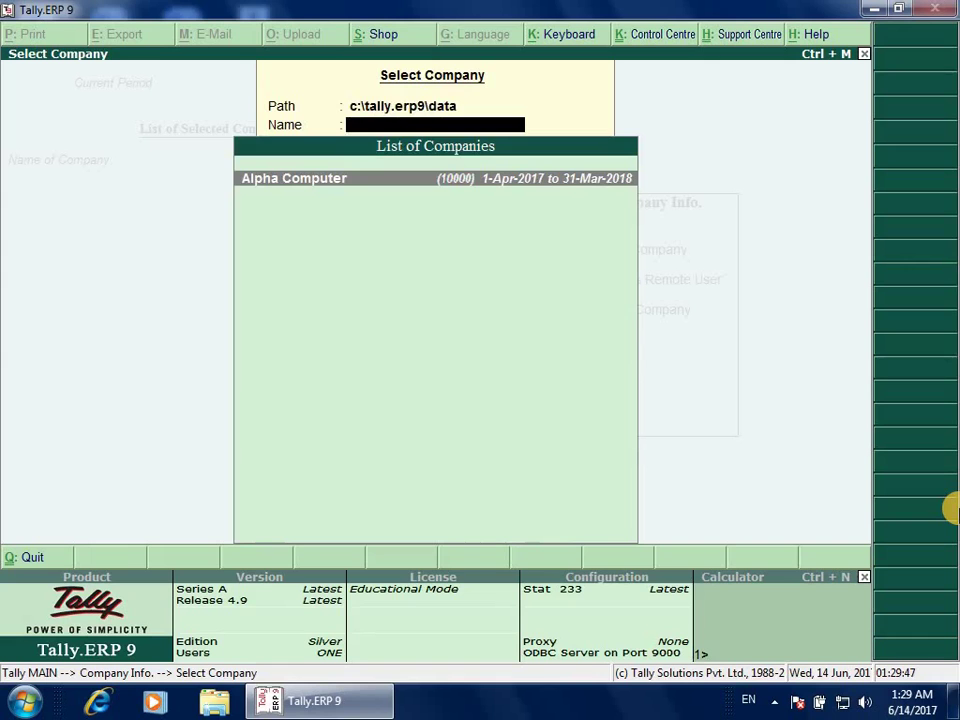
{"action": "key", "text": "Return"}
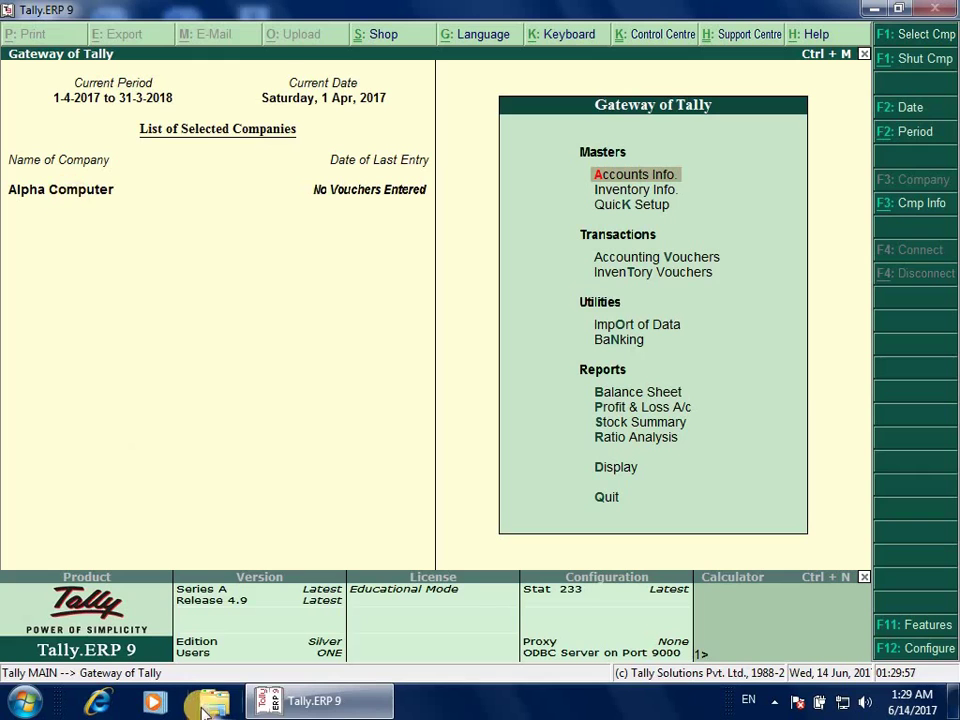
Shut Alpha Computer and open the Abc company from the data path d:\umesh.
{"action": "key", "text": "alt+F3"}
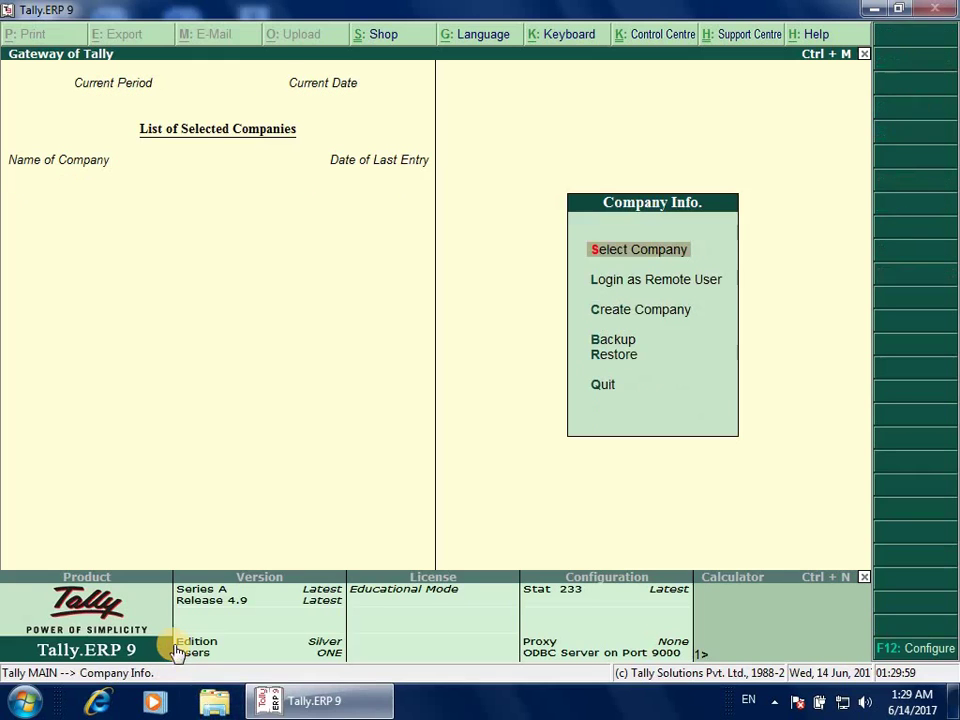
{"action": "mouse_move", "coordinate": [266, 706]}
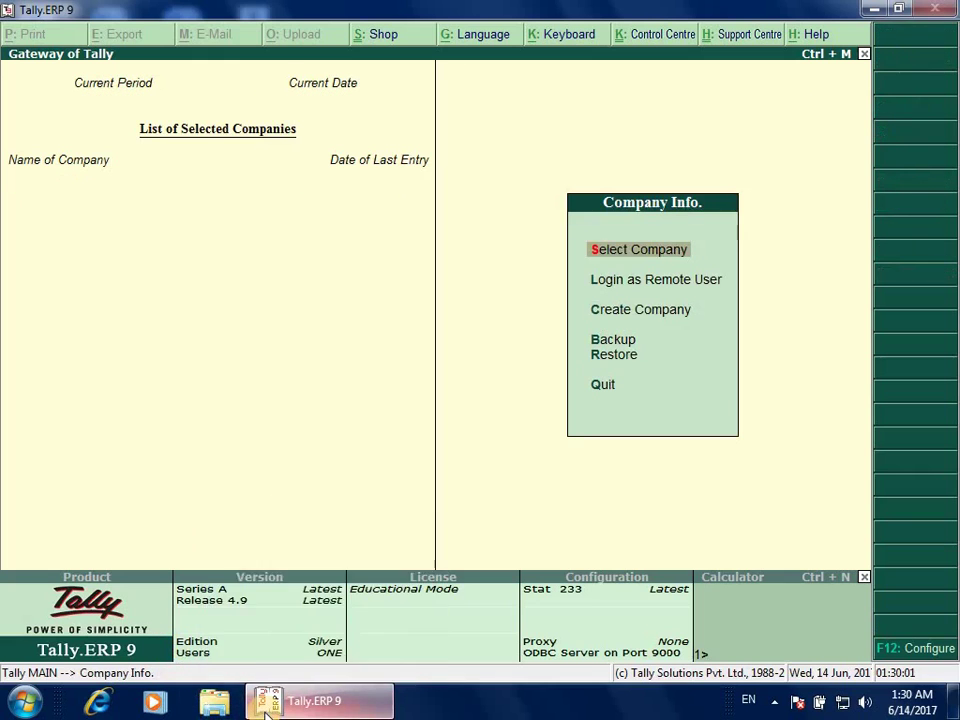
{"action": "key", "text": "Return"}
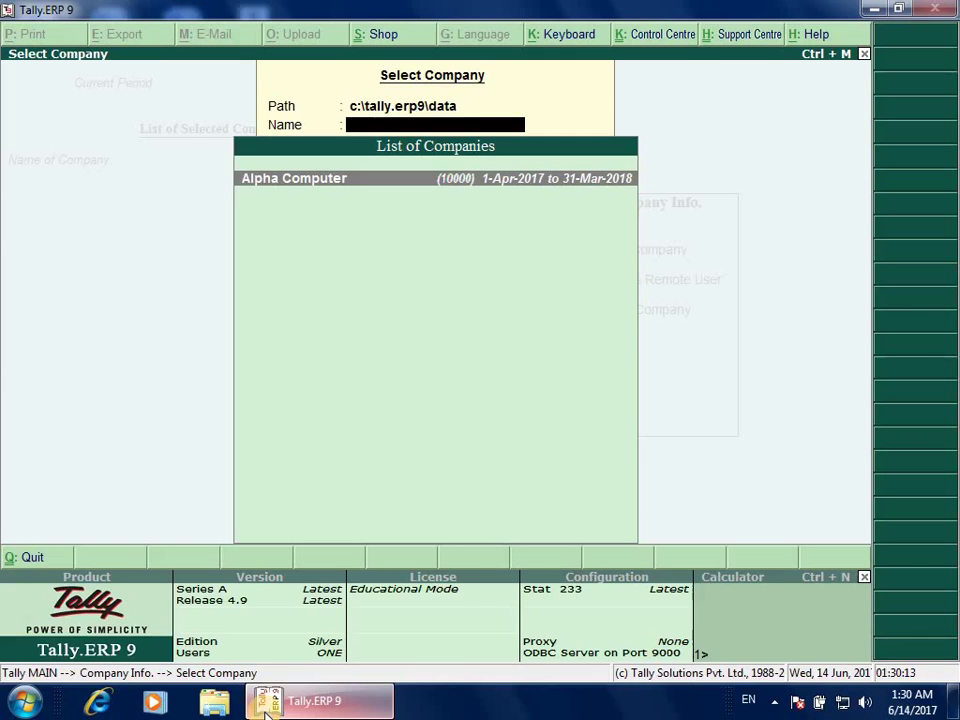
{"action": "key", "text": "BackSpace"}
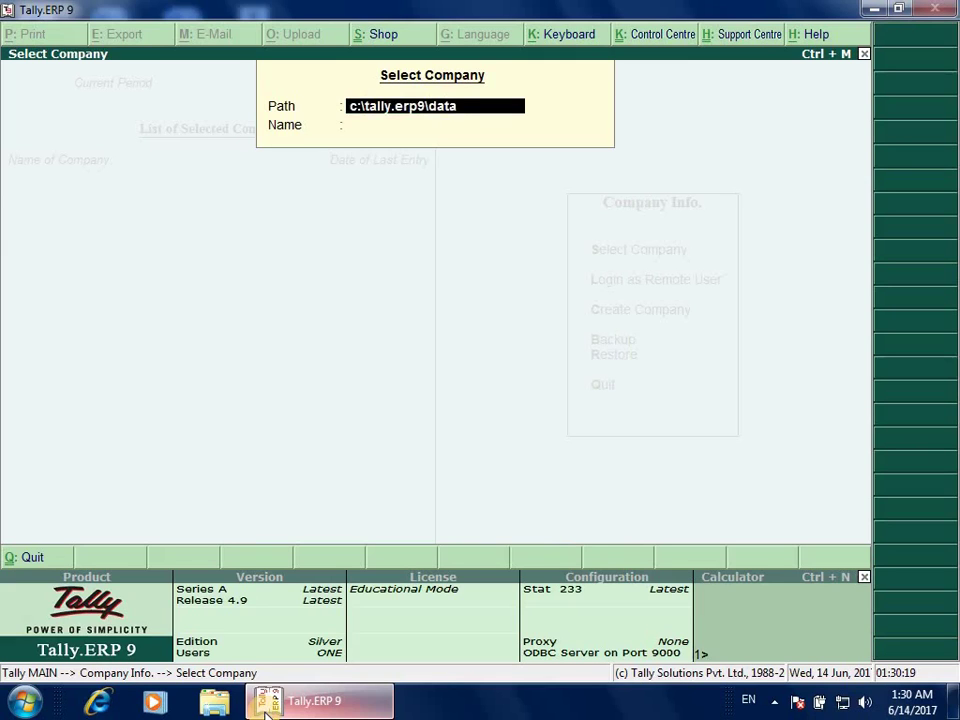
{"action": "type", "text": "d:\\"}
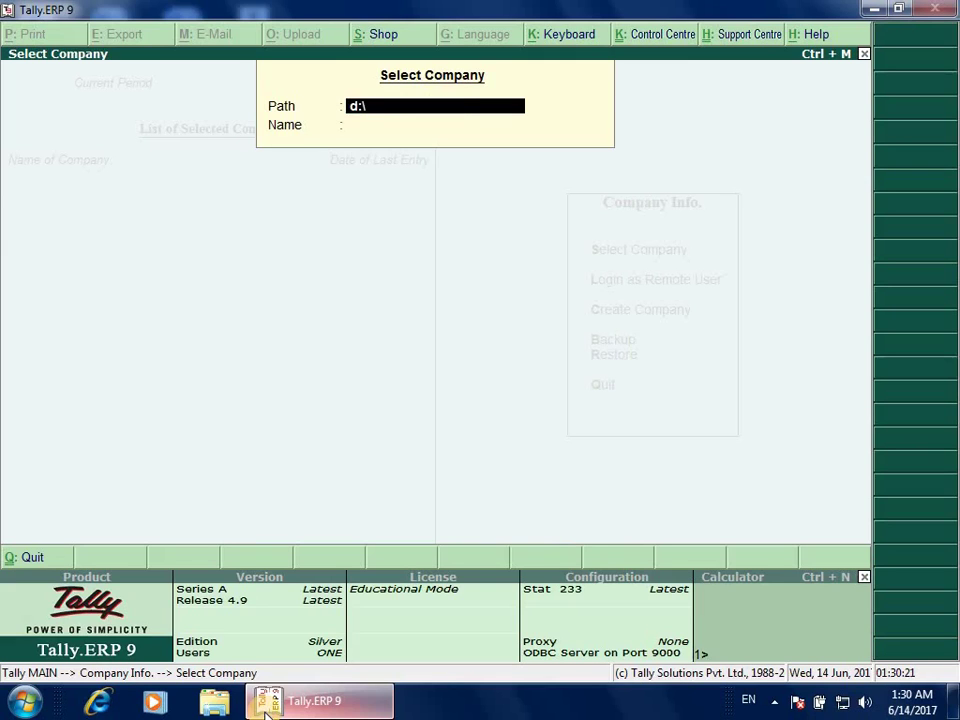
{"action": "type", "text": "umesh"}
{"action": "key", "text": "Return"}
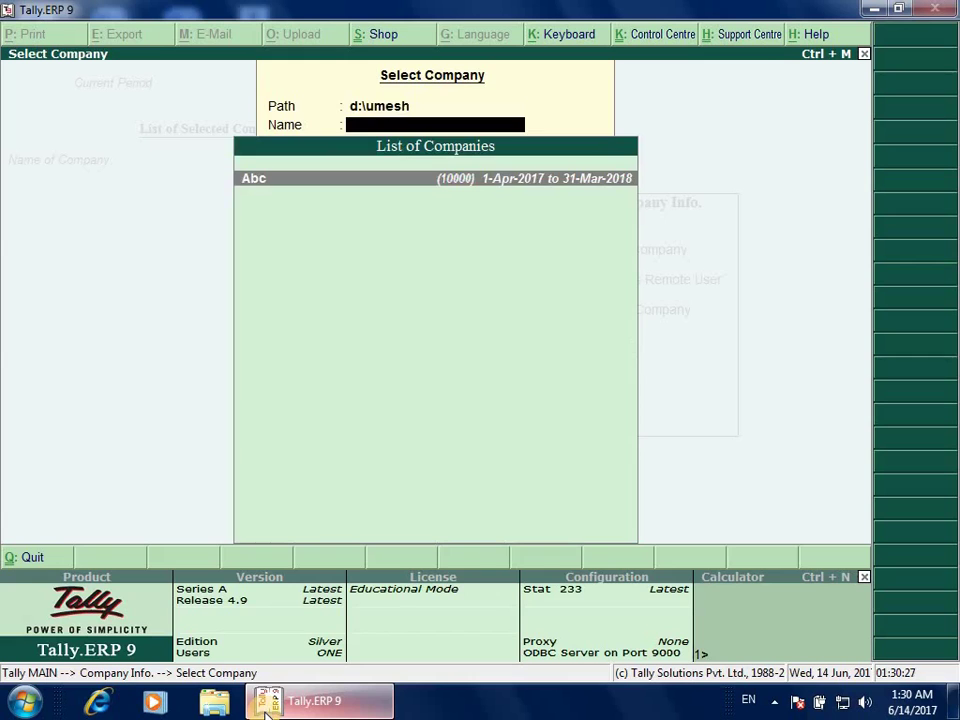
{"action": "key", "text": "Return"}
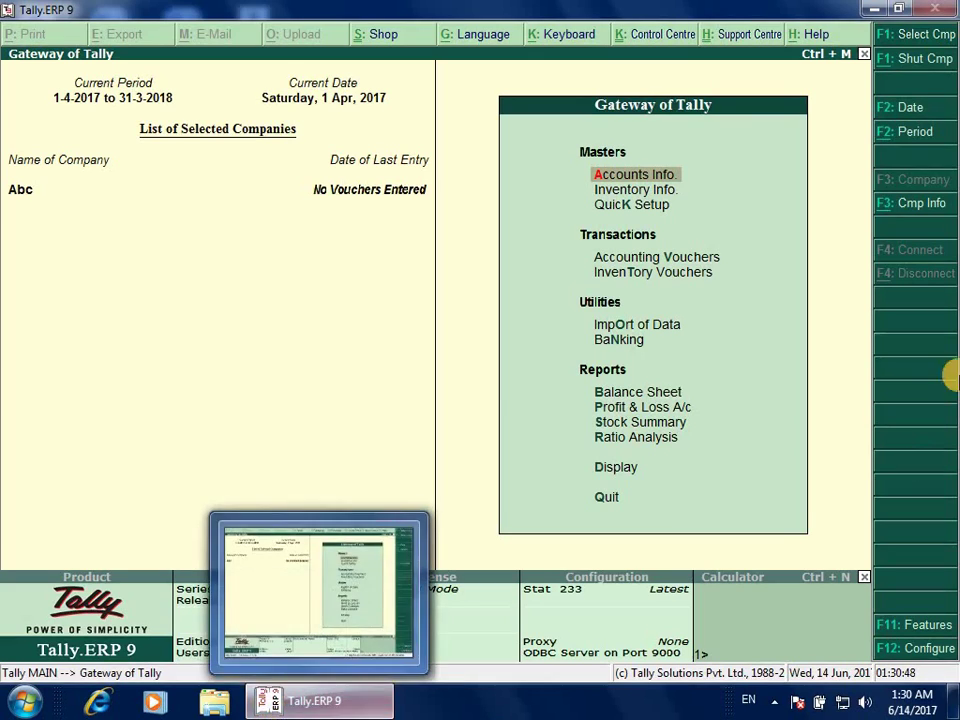
Open the Abc company's details for alteration from the company information options.
{"action": "left_click", "coordinate": [890, 210]}
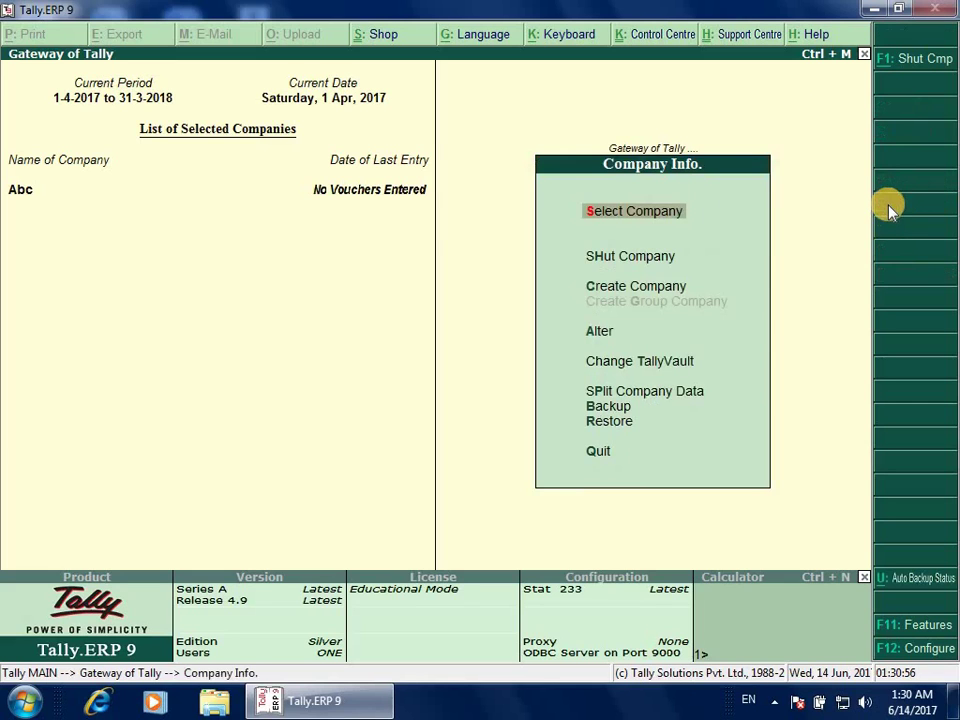
{"action": "left_click", "coordinate": [593, 213]}
{"action": "key", "text": "Down"}
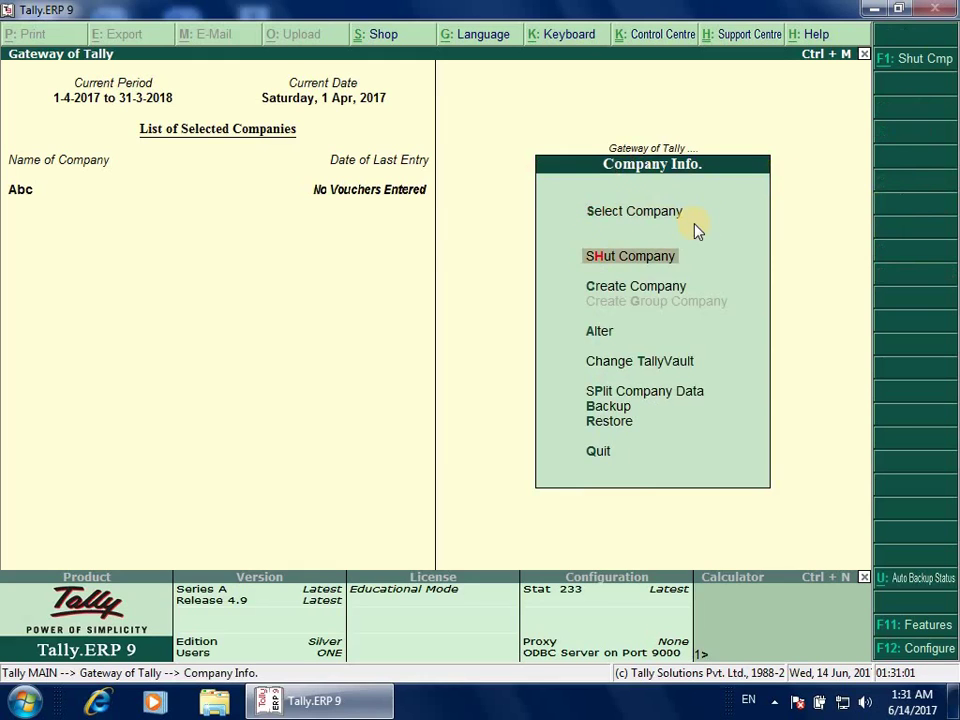
{"action": "key", "text": "Down"}
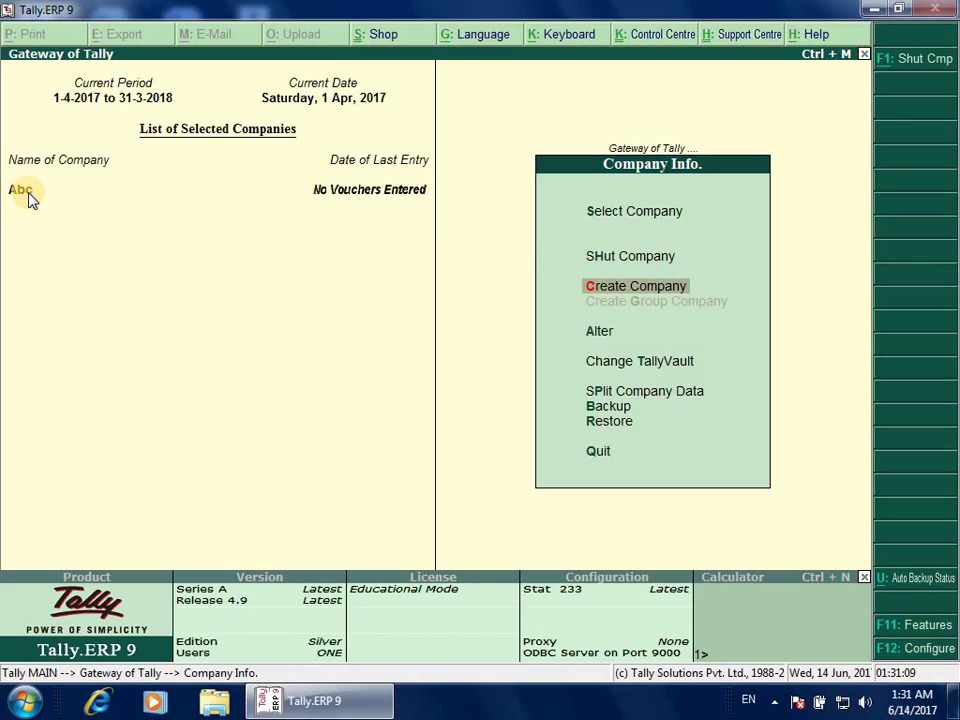
{"action": "key", "text": "Down"}
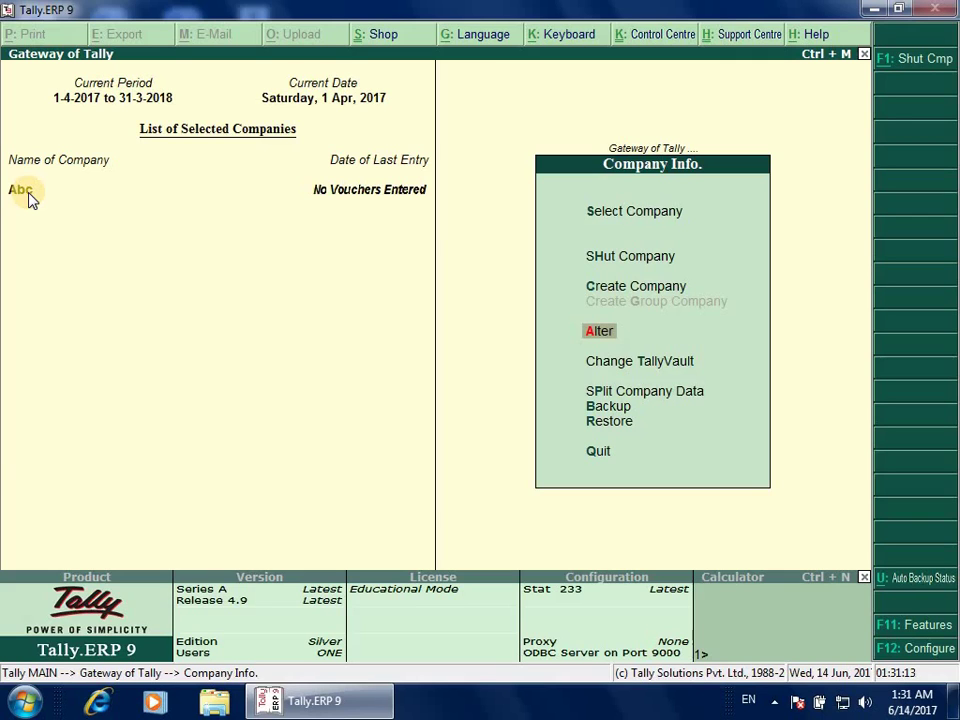
{"action": "key", "text": "Return"}
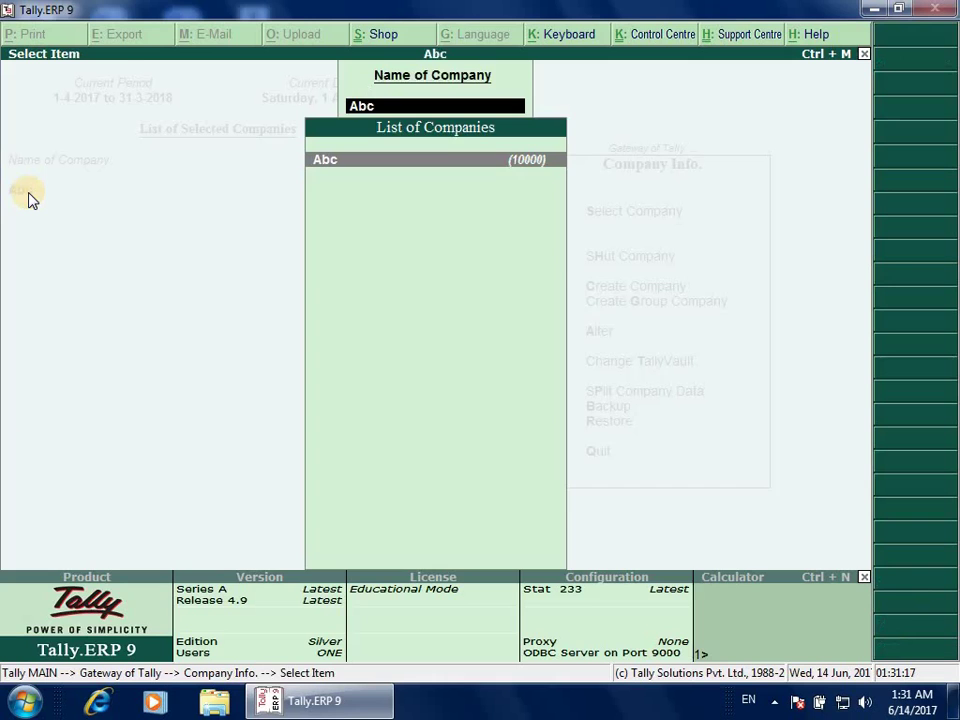
{"action": "key", "text": "Return"}
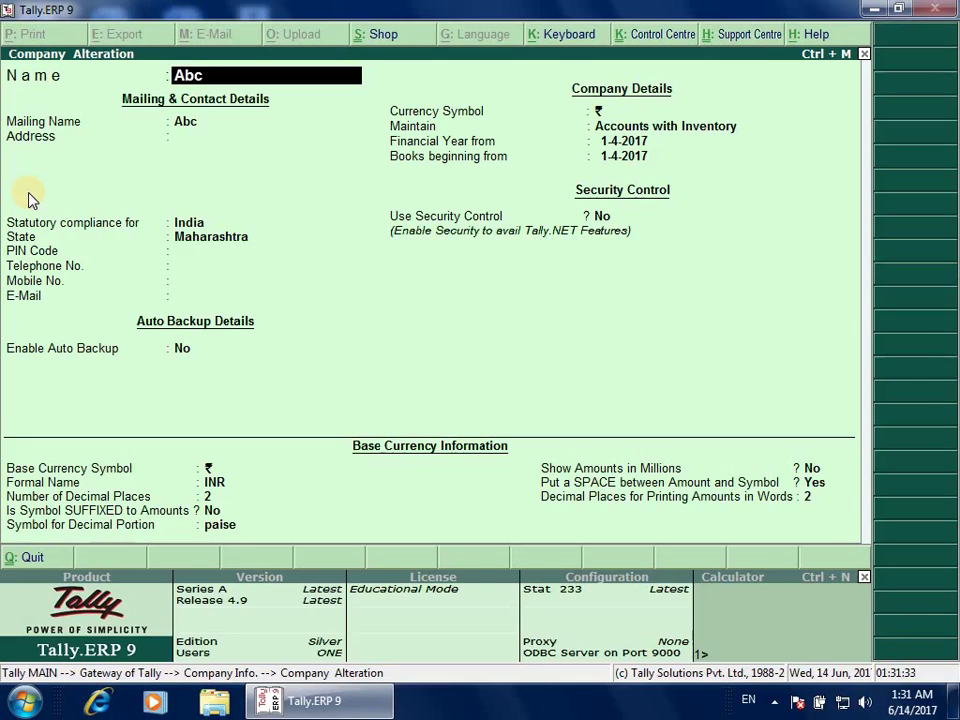
Change the company's name and mailing name to Umesh Pvt Ltd and enter the company's address.
{"action": "type", "text": "Umesh Pvt Ltd"}
{"action": "key", "text": "Return"}
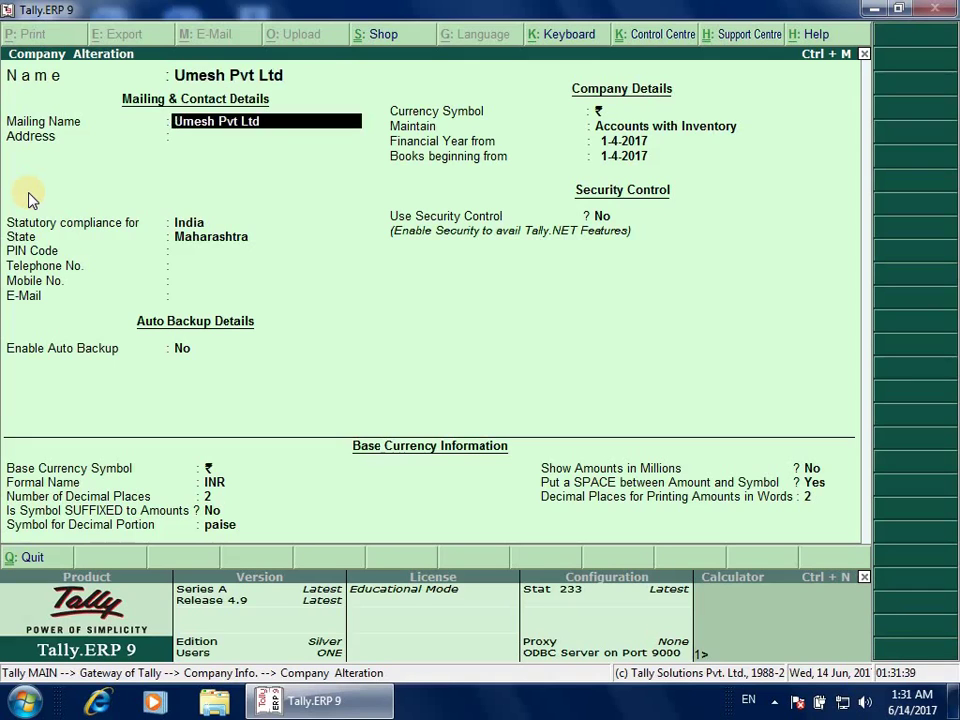
{"action": "key", "text": "Return"}
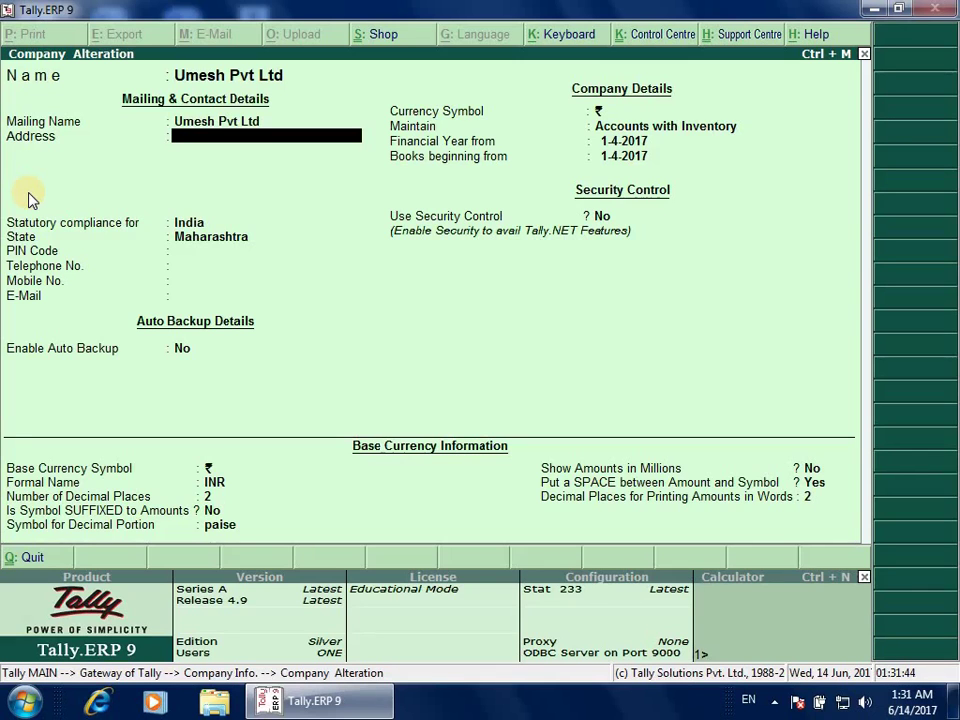
{"action": "type", "text": "Dahibazar Nagpur"}
{"action": "key", "text": "Return"}
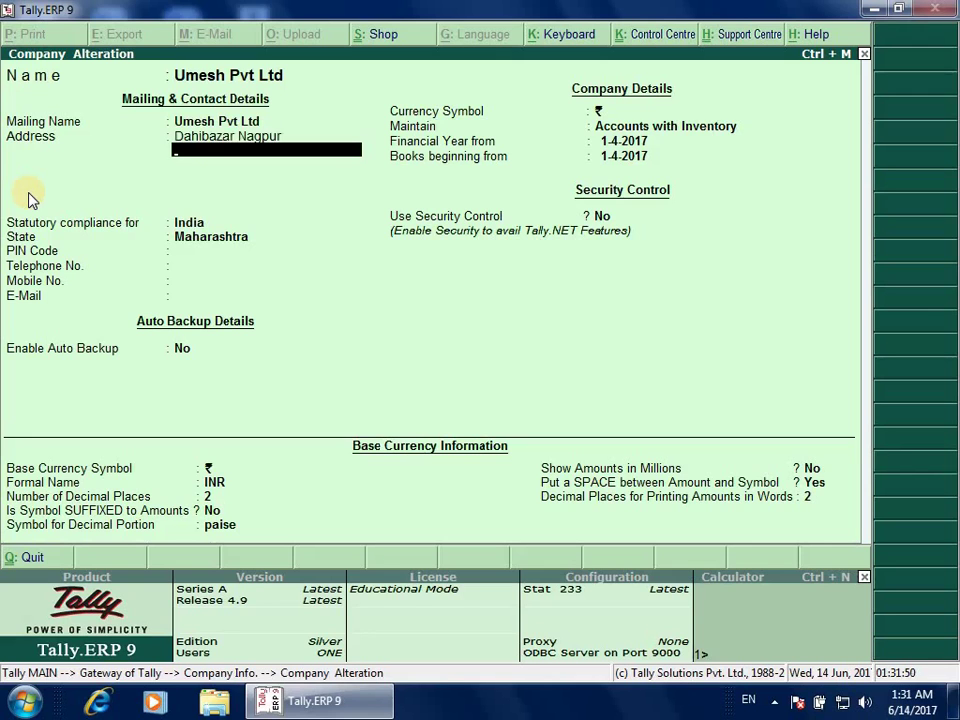
Keep India and Maharashtra as country and state, leave the contact fields blank, and set Enable Auto Backup to Yes.
{"action": "key", "text": "Return"}
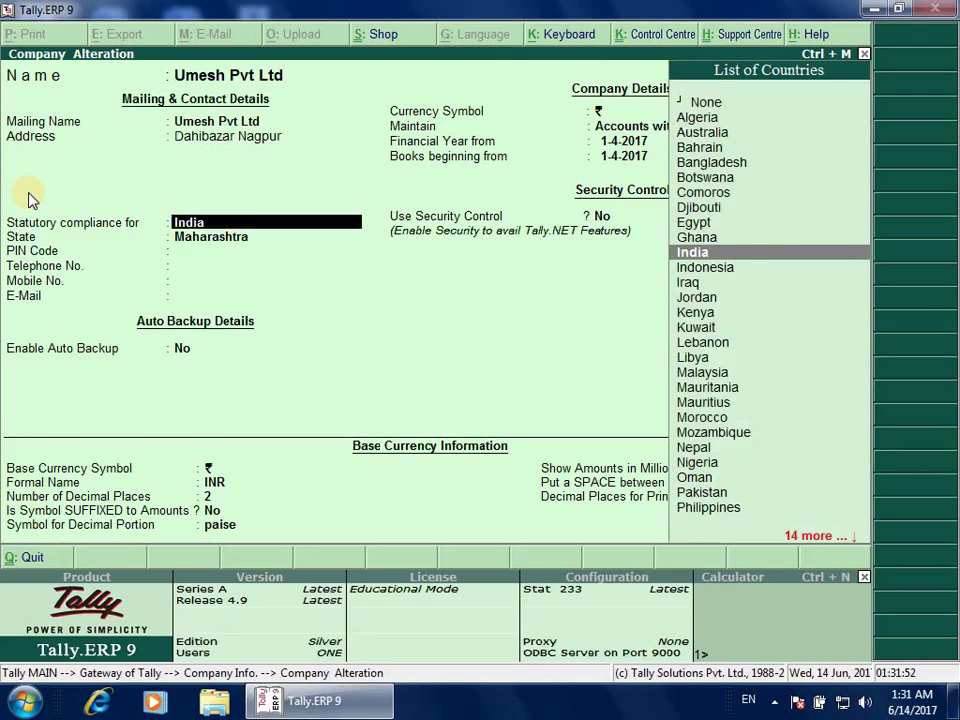
{"action": "key", "text": "Return"}
{"action": "key", "text": "Return"}
{"action": "key", "text": "Return"}
{"action": "key", "text": "Return"}
{"action": "key", "text": "Return"}
{"action": "key", "text": "Return"}
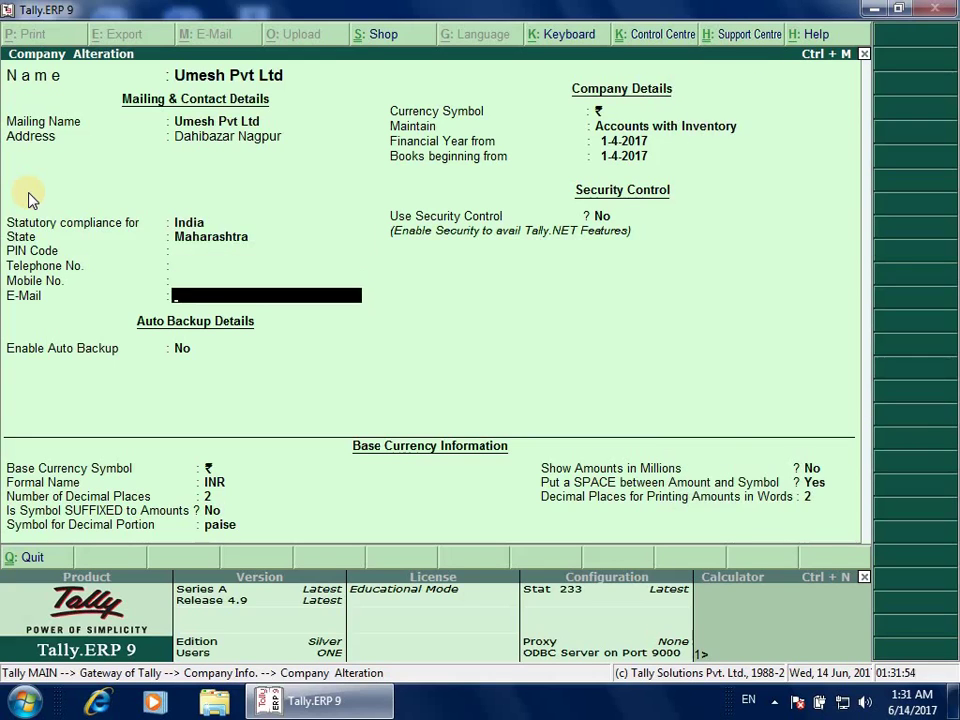
{"action": "key", "text": "y"}
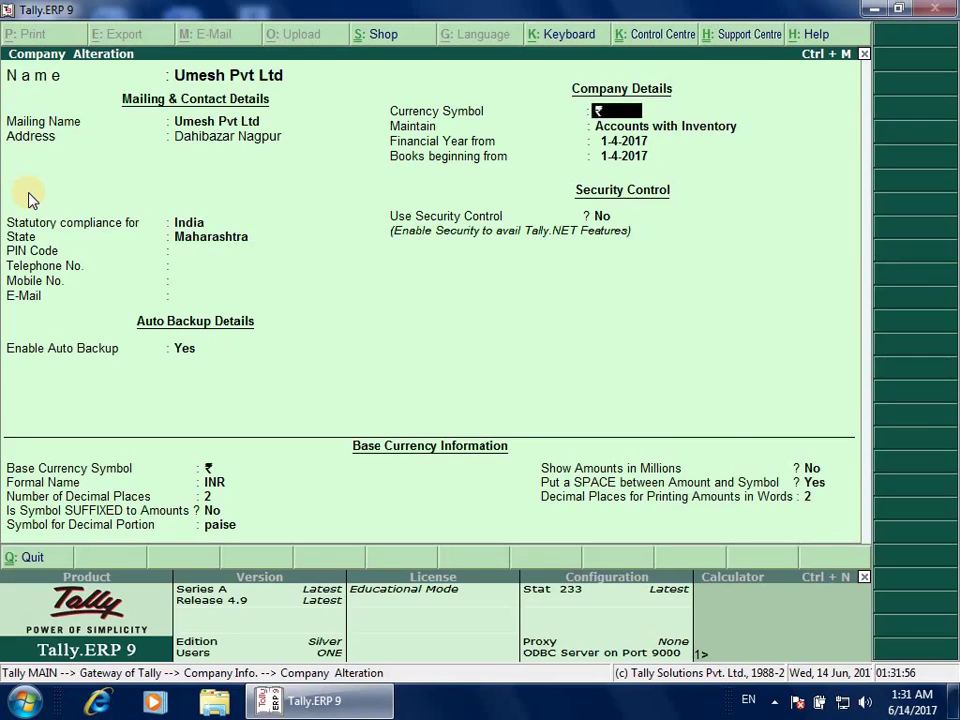
Keep the remaining company, security and base currency settings, save the altered company, and return to the company information options.
{"action": "key", "text": "Return"}
{"action": "key", "text": "Return"}
{"action": "key", "text": "Return"}
{"action": "key", "text": "Return"}
{"action": "key", "text": "Return"}
{"action": "key", "text": "Return"}
{"action": "key", "text": "Return"}
{"action": "key", "text": "Return"}
{"action": "key", "text": "Return"}
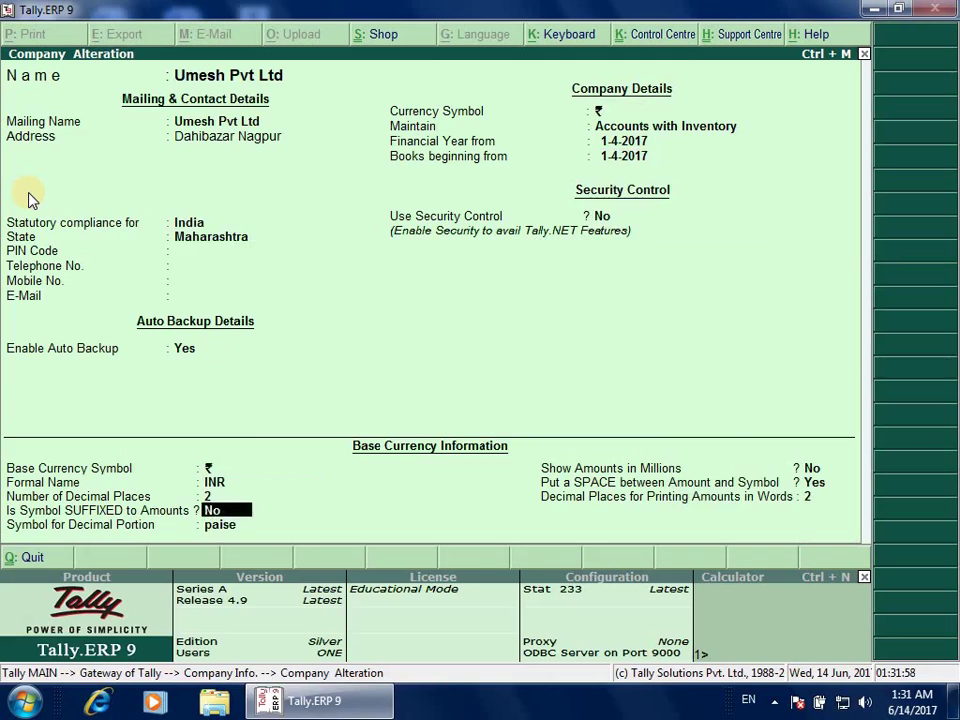
{"action": "key", "text": "Return"}
{"action": "key", "text": "Return"}
{"action": "key", "text": "Return"}
{"action": "key", "text": "Return"}
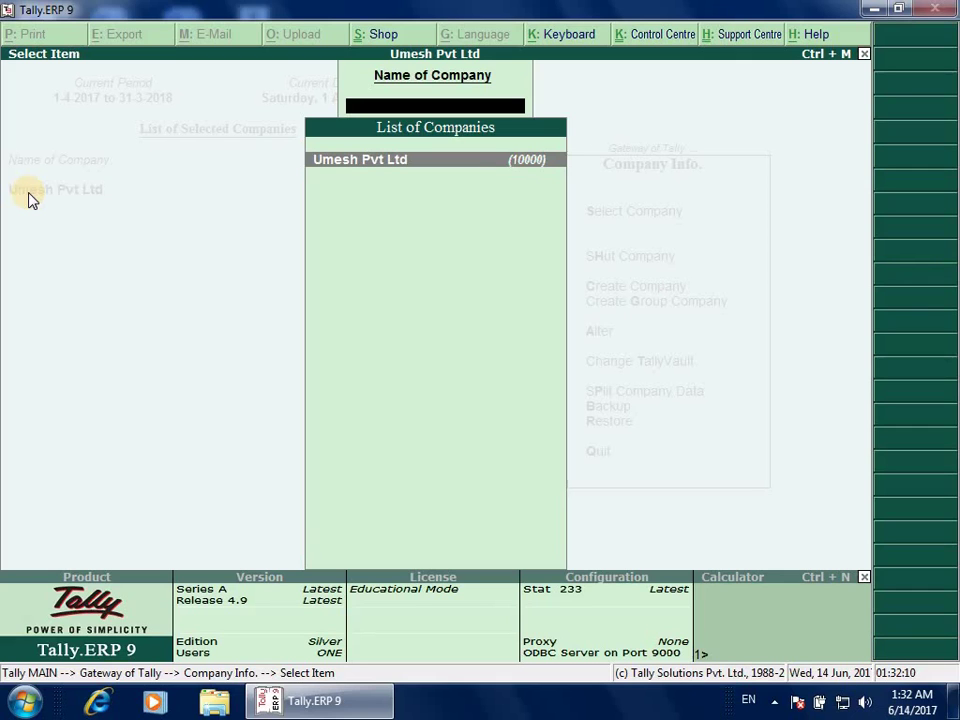
{"action": "key", "text": "Return"}
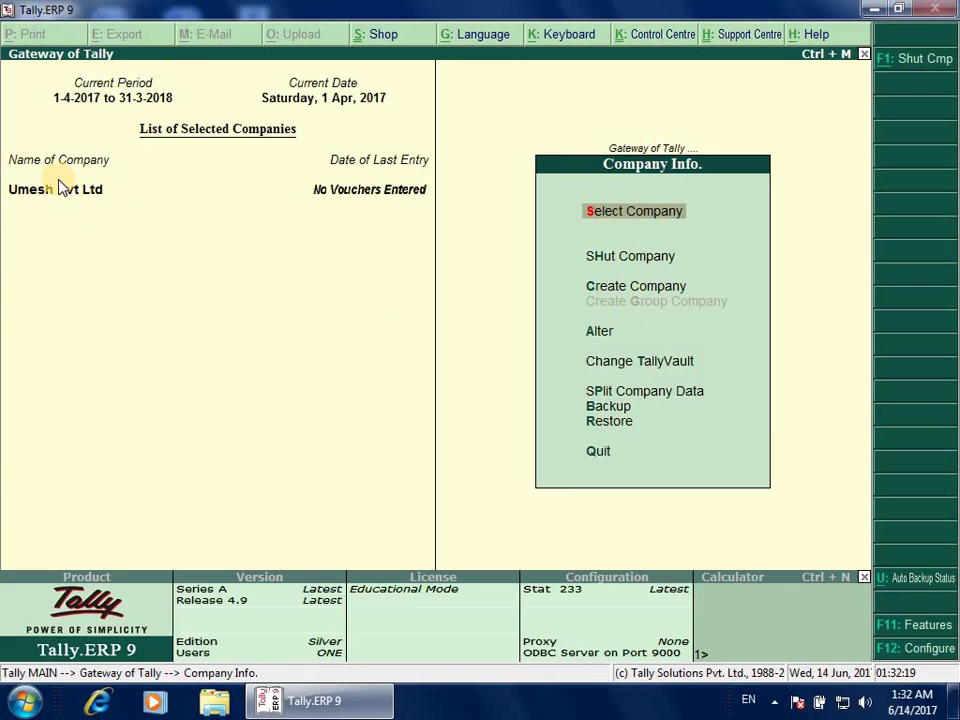
Open the details of Umesh Pvt Ltd for alteration.
{"action": "key", "text": "Down"}
{"action": "key", "text": "Down"}
{"action": "key", "text": "Down"}
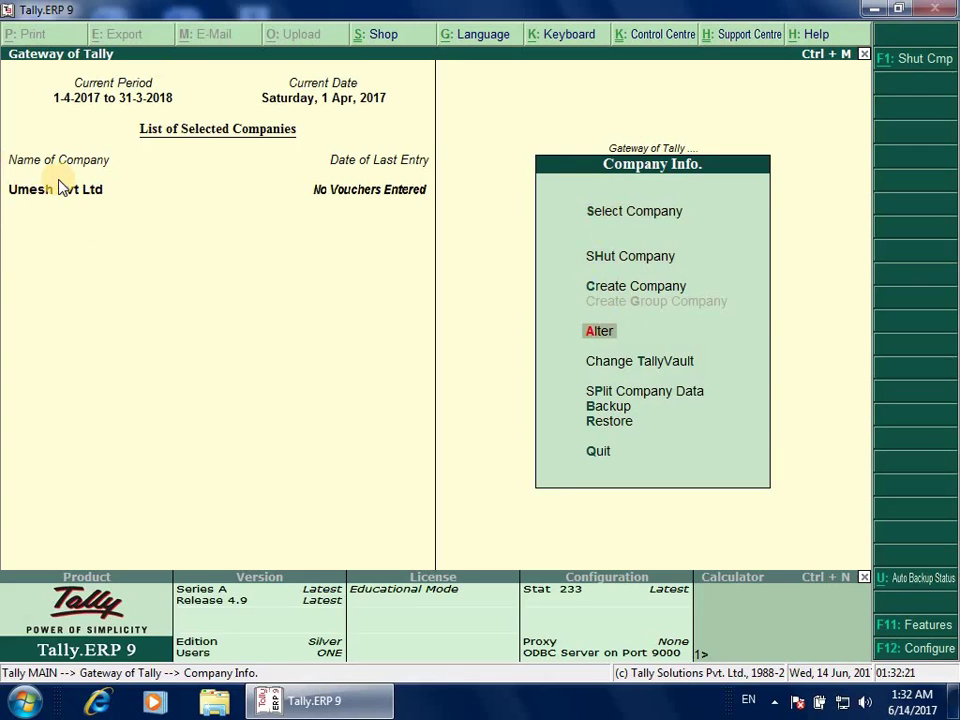
{"action": "key", "text": "Return"}
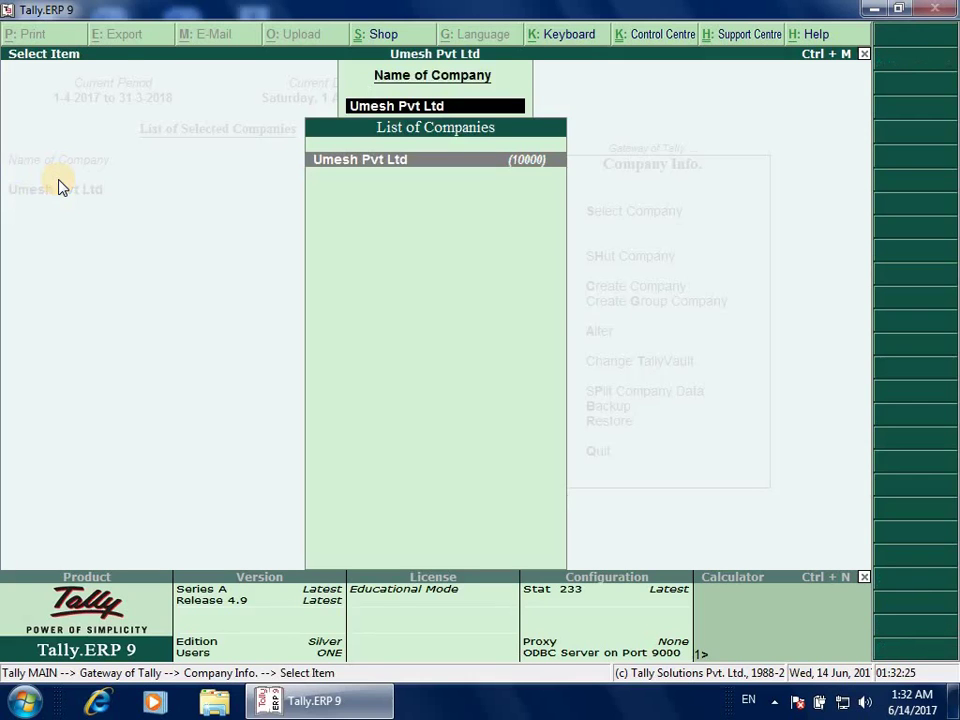
{"action": "key", "text": "Return"}
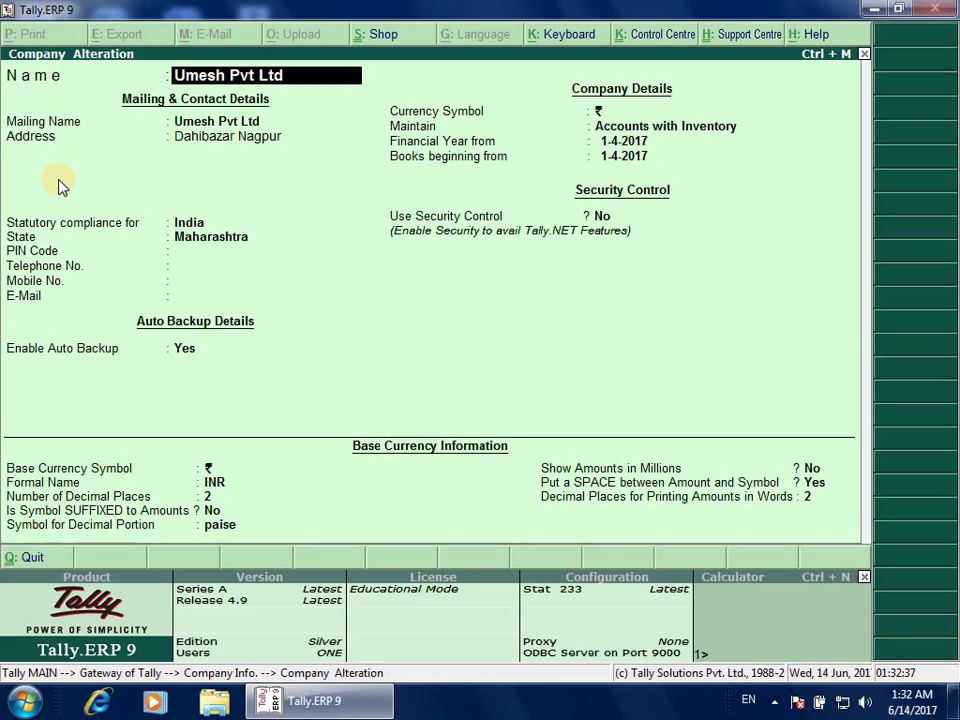
Delete the company Umesh Pvt Ltd from its alteration form and confirm the deletion.
{"action": "key", "text": "alt+d"}
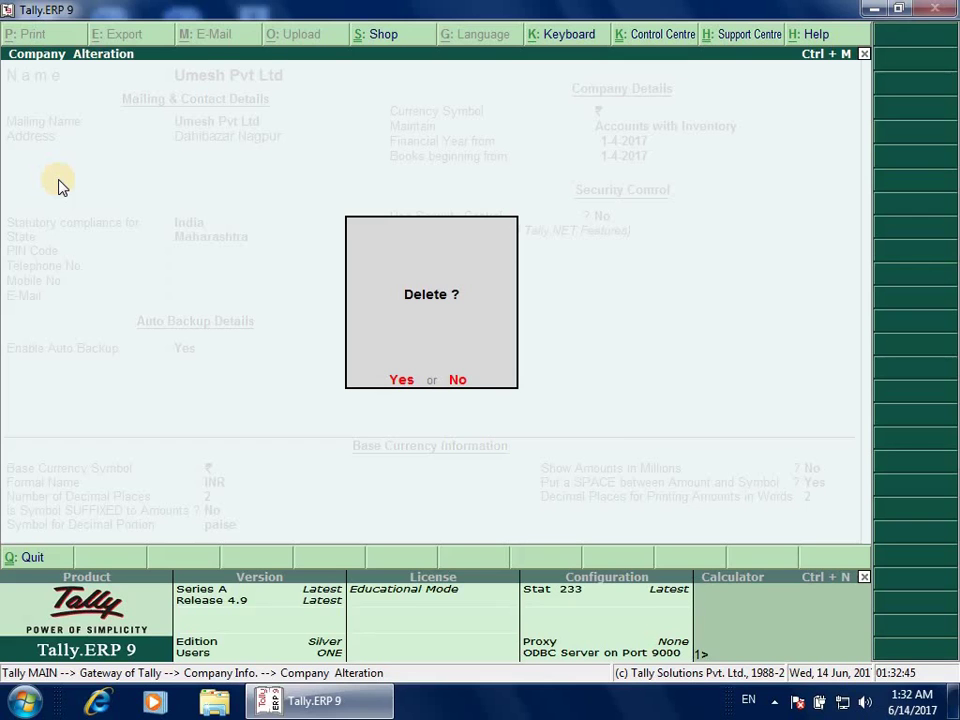
{"action": "key", "text": "n"}
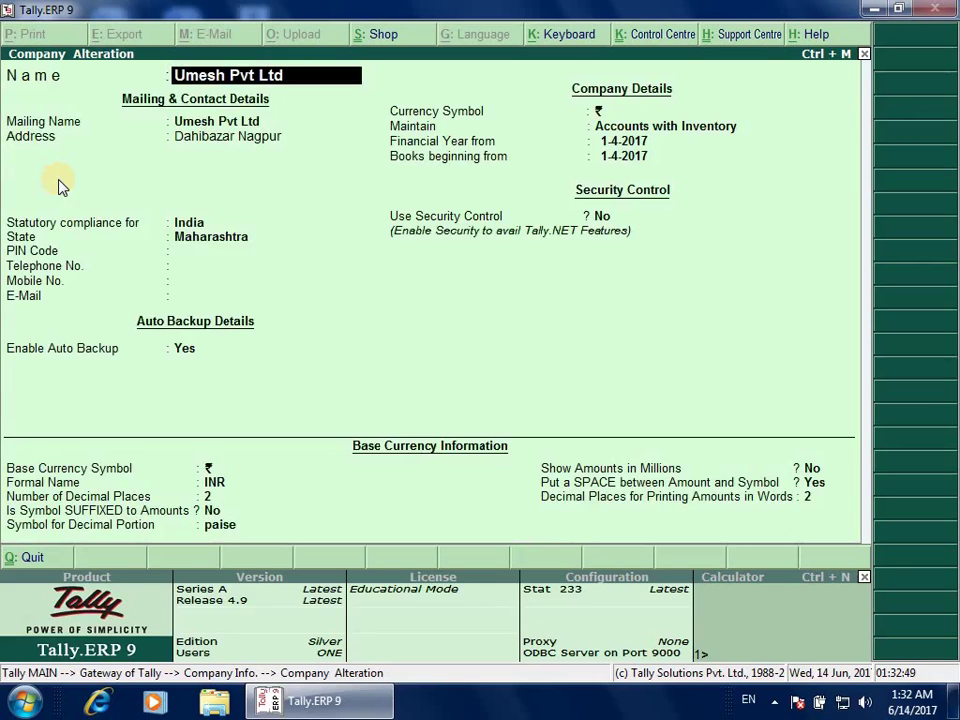
{"action": "key", "text": "alt+d"}
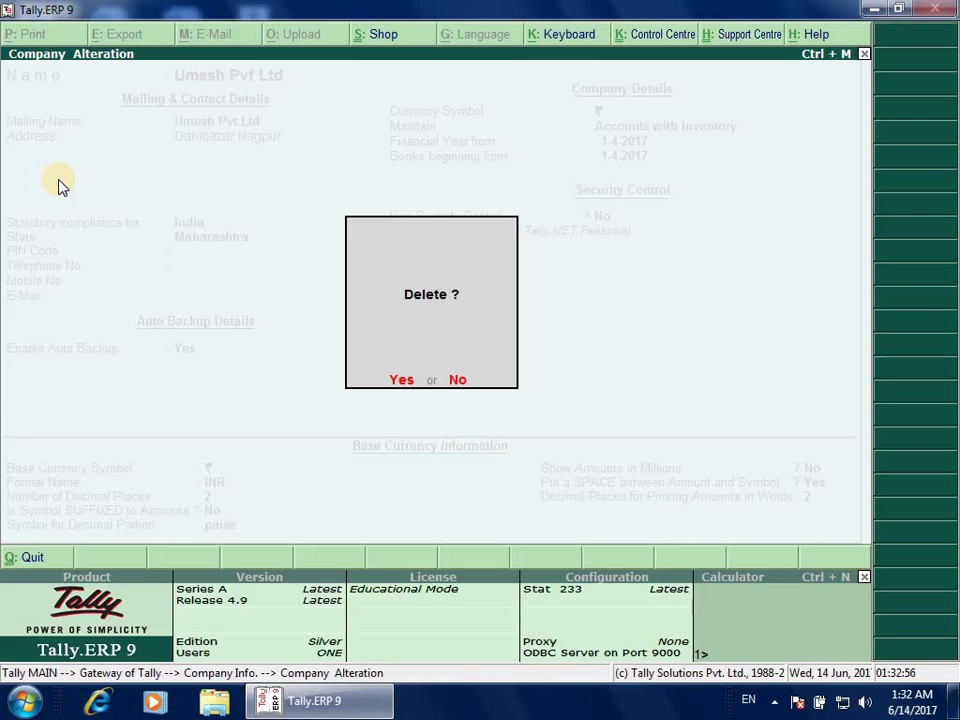
{"action": "key", "text": "Return"}
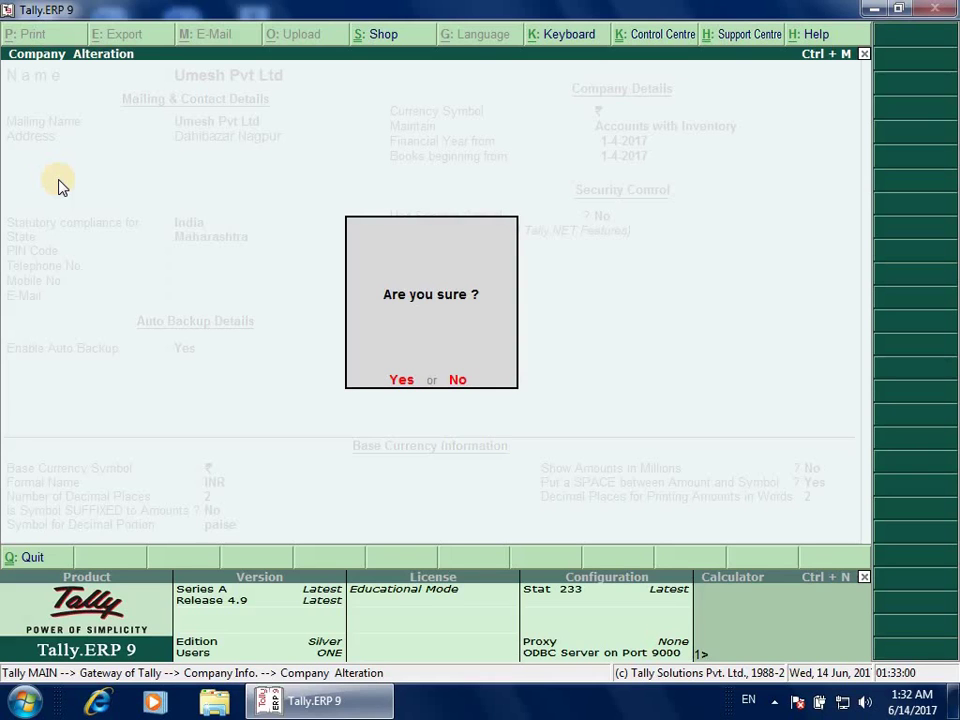
{"action": "key", "text": "Return"}
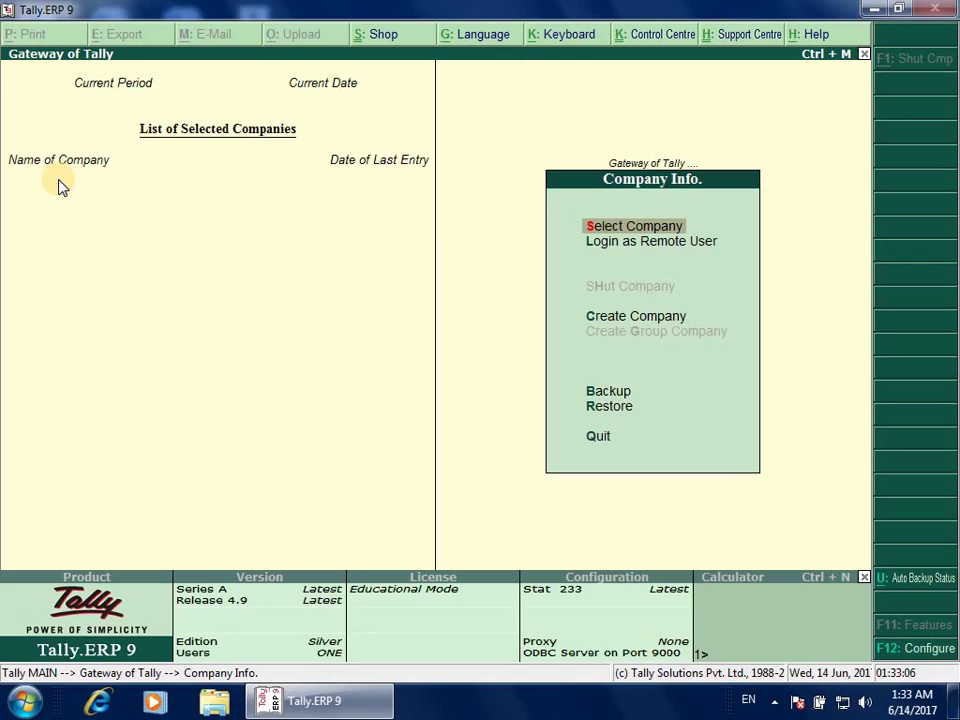
Leave the company information options and quit Tally.ERP 9, confirming the exit.
{"action": "key", "text": "Down"}
{"action": "key", "text": "Down"}
{"action": "key", "text": "Down"}
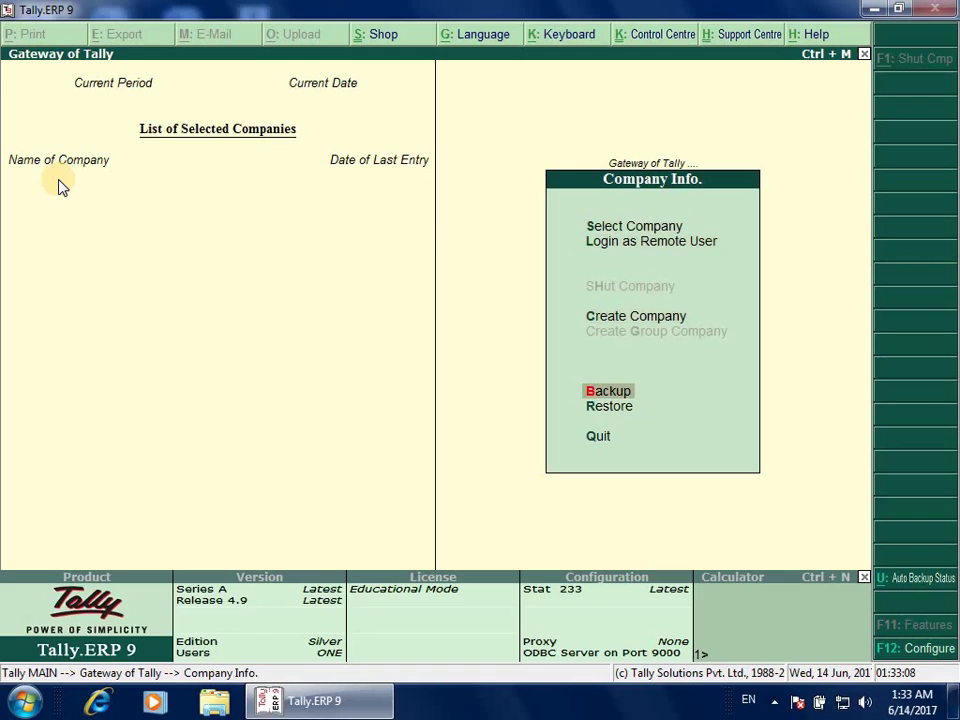
{"action": "key", "text": "Down"}
{"action": "key", "text": "Down"}
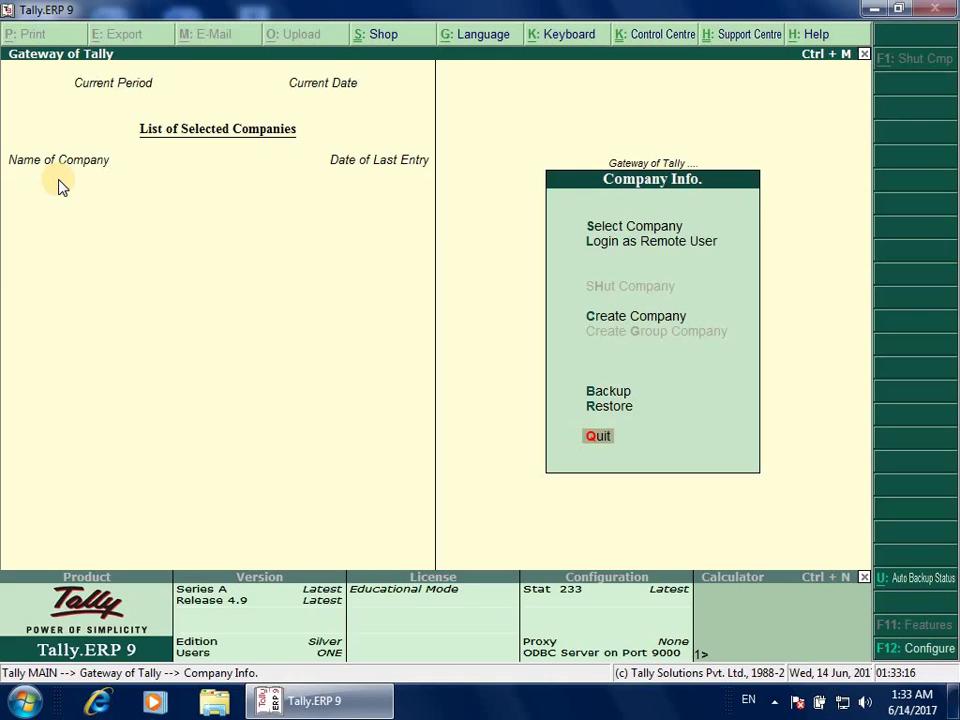
{"action": "key", "text": "Escape"}
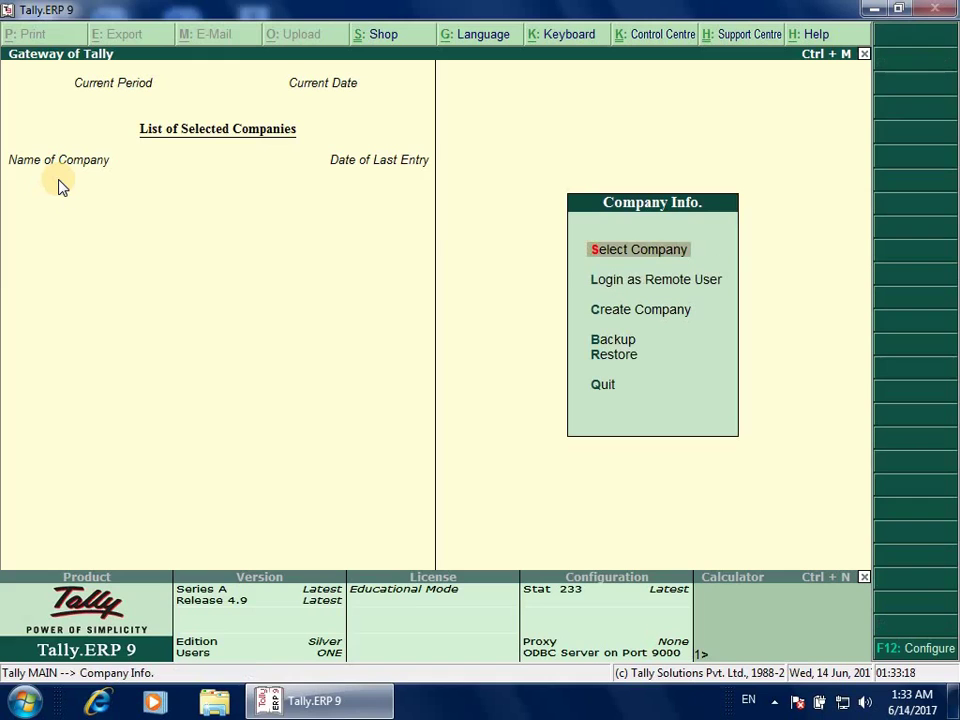
{"action": "key", "text": "Down"}
{"action": "key", "text": "Down"}
{"action": "key", "text": "Down"}
{"action": "key", "text": "Down"}
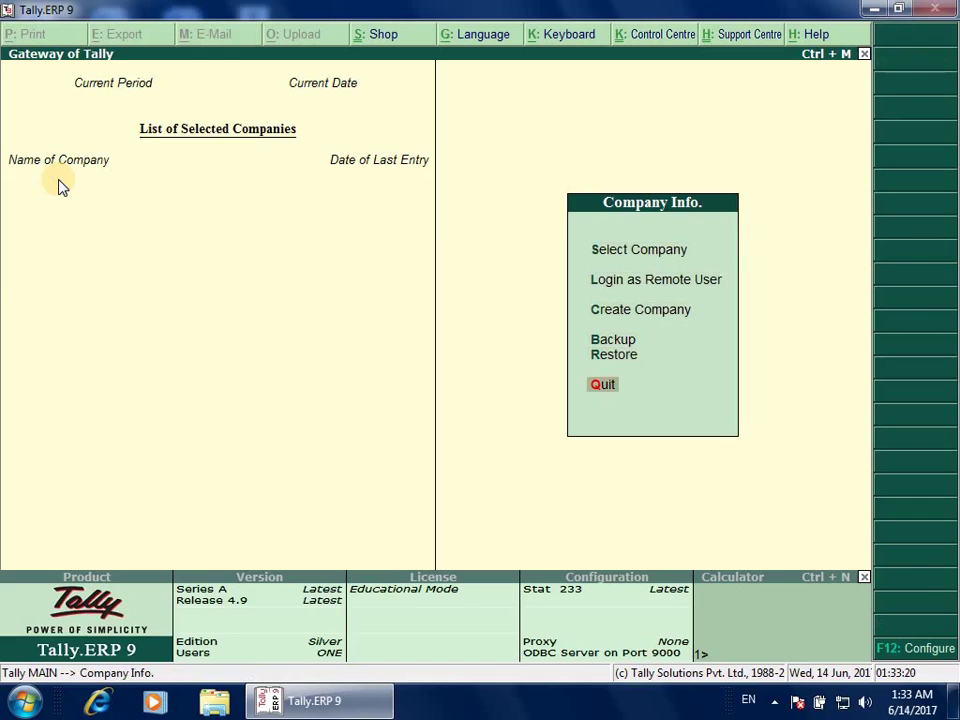
{"action": "key", "text": "Return"}
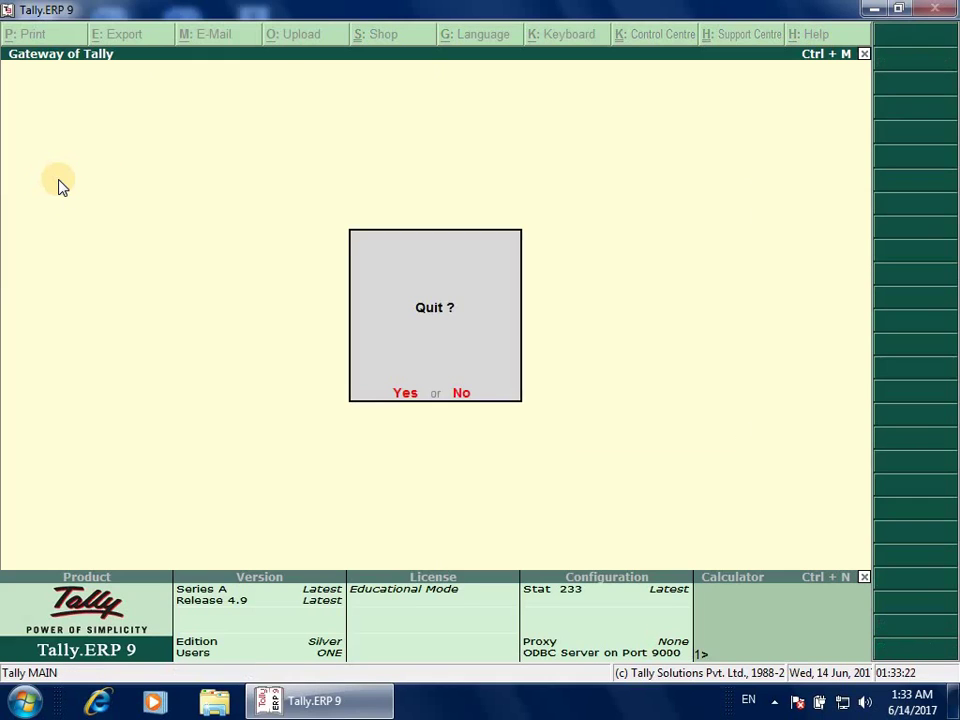
{"action": "key", "text": "Return"}
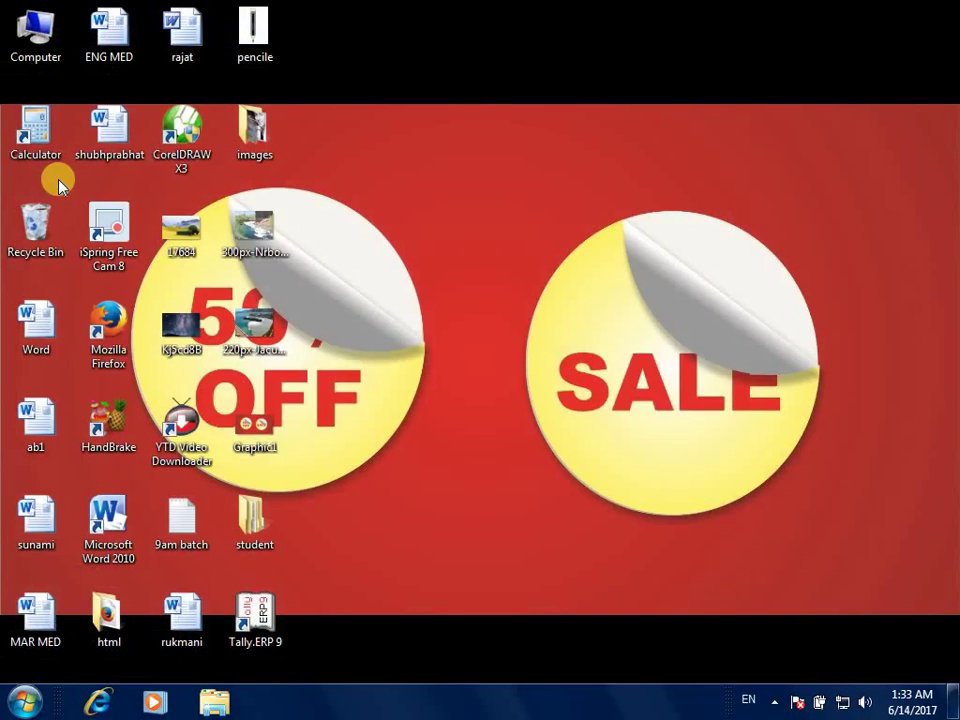